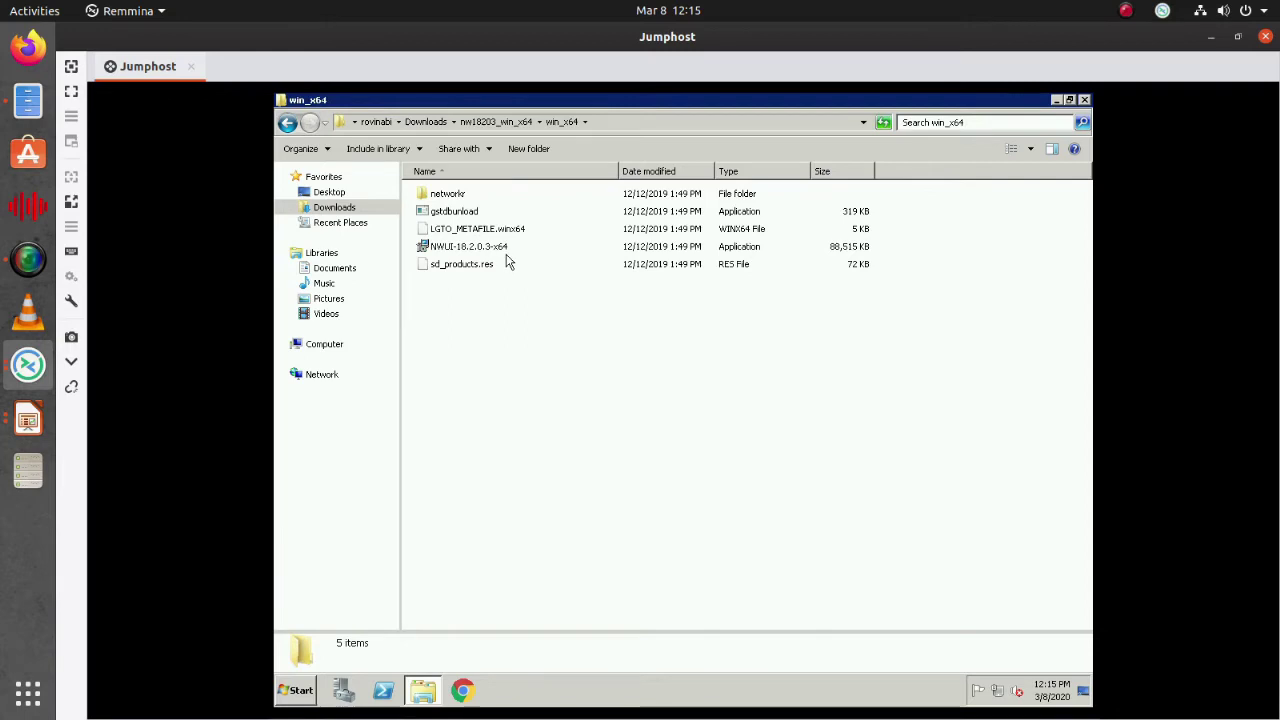
click(468, 215)
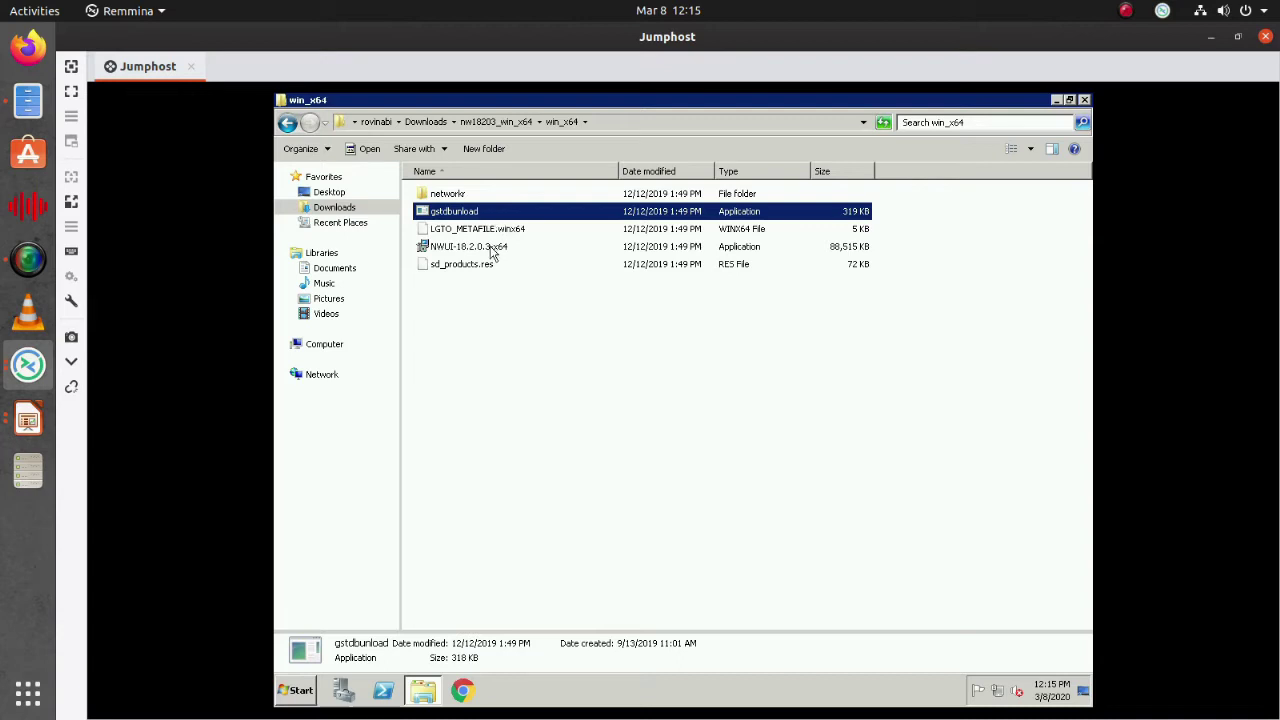
click(491, 250)
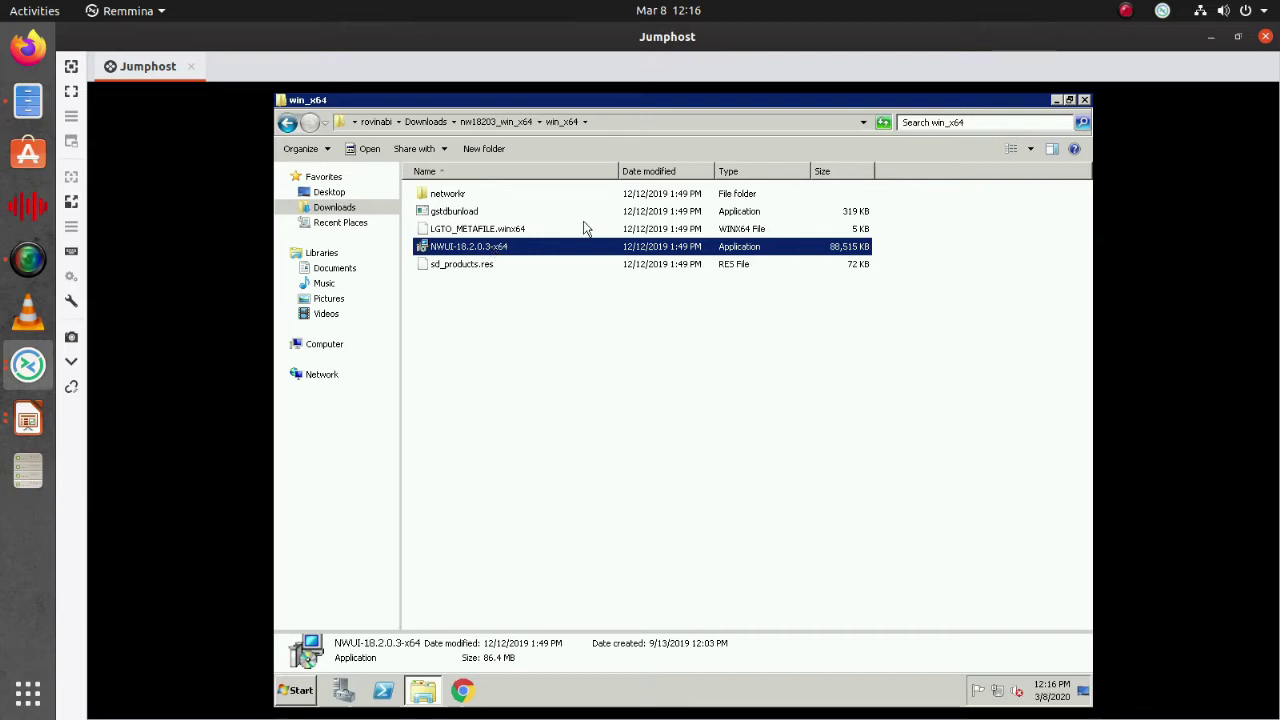
Open the networkr folder and look over its lgto client and NetWorker-18.2.0.3 installers
double_click(465, 195)
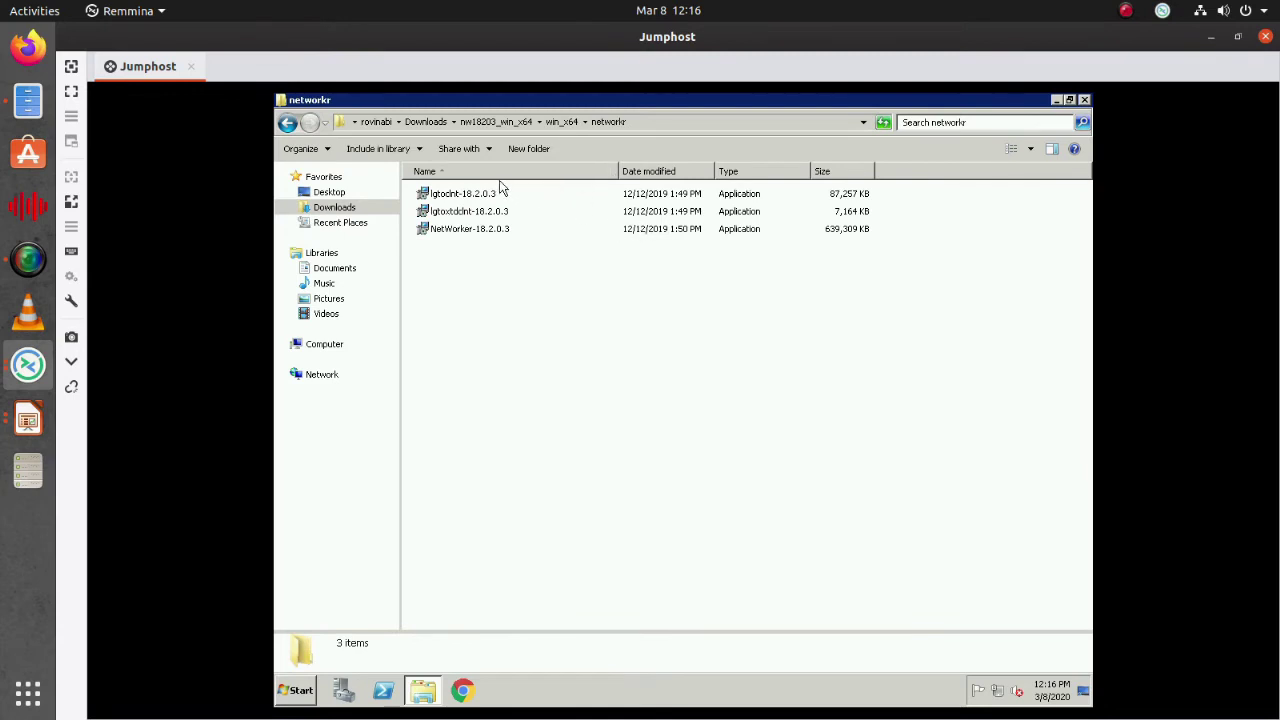
click(492, 195)
shift+click(490, 211)
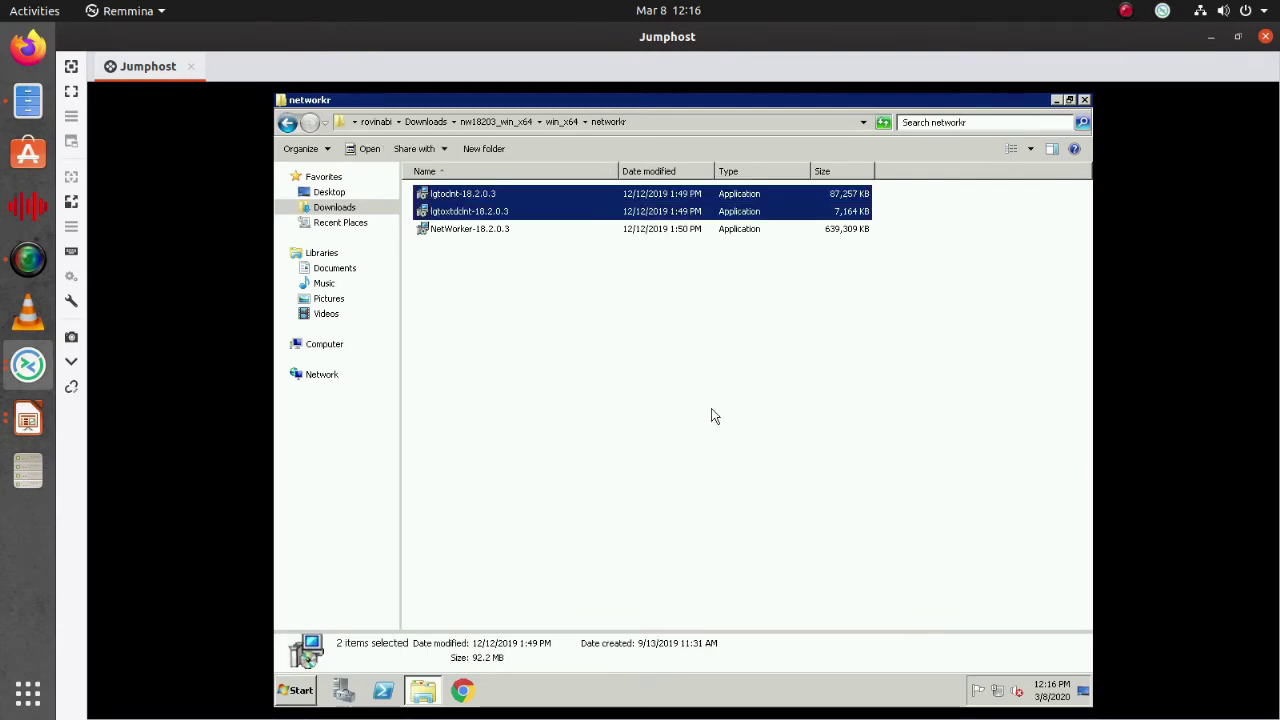
click(849, 231)
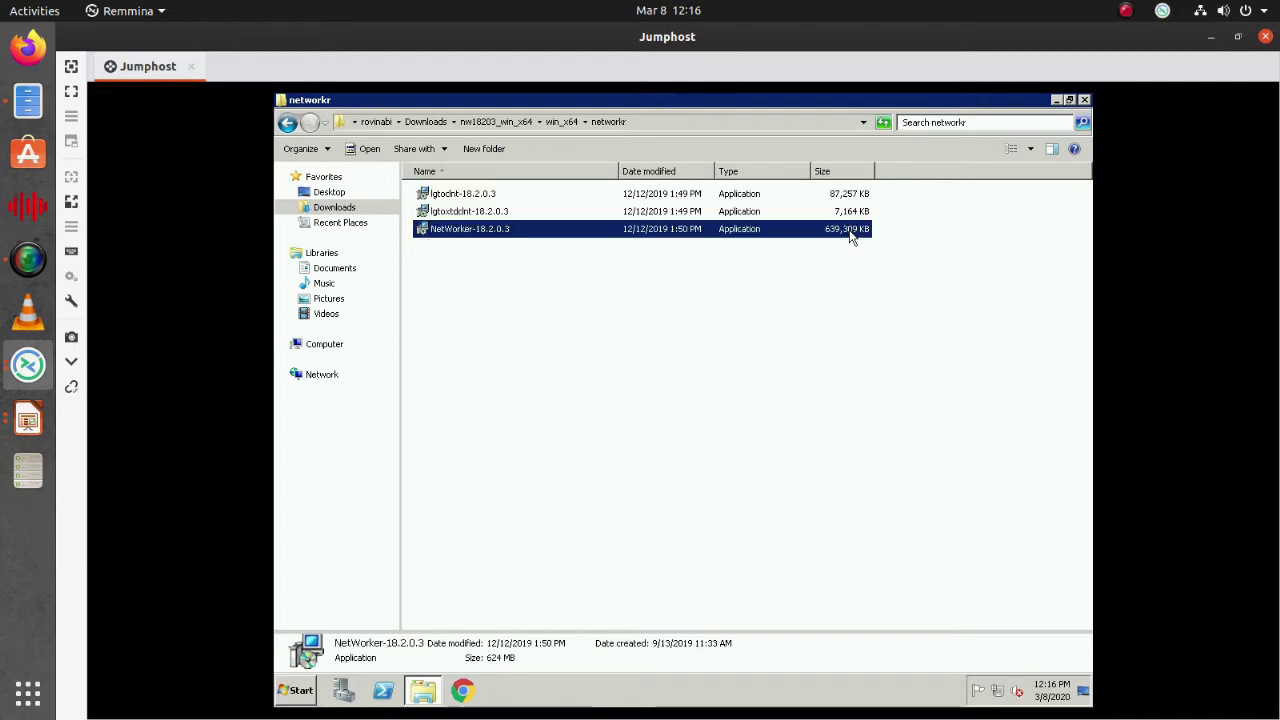
click(483, 369)
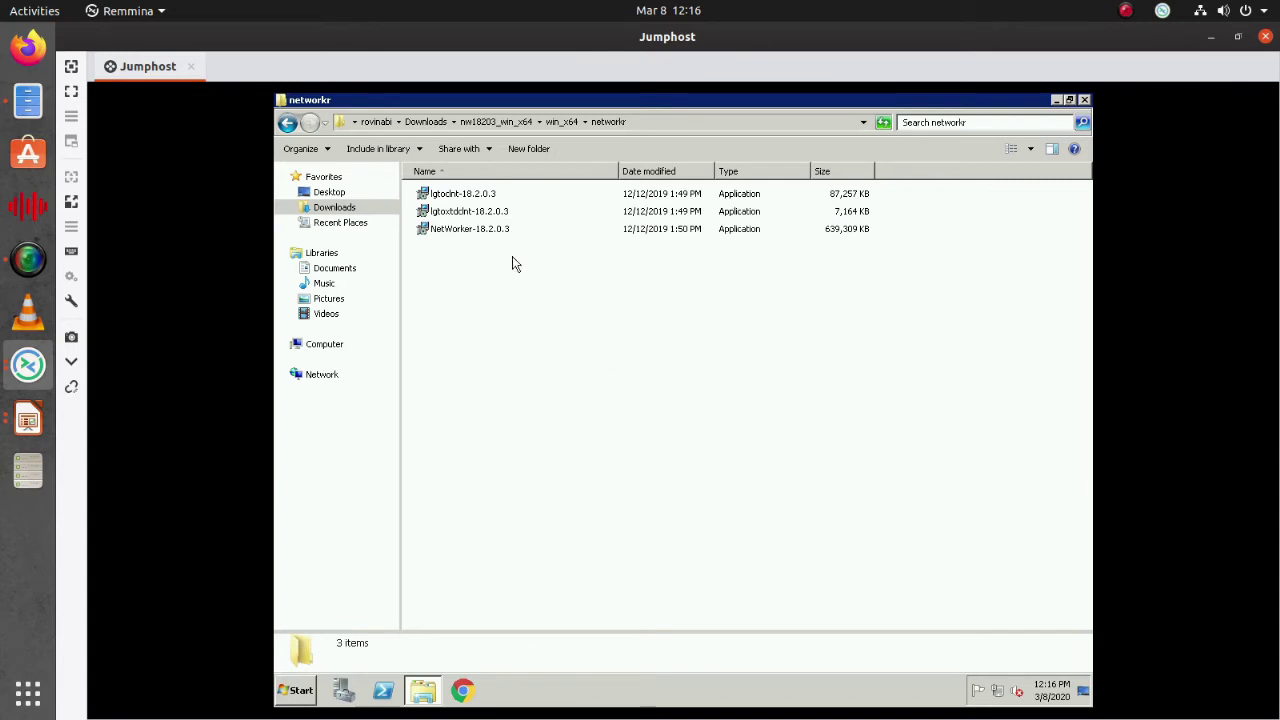
Run the NetWorker-18.2.0.3 installer as administrator
right_click(495, 231)
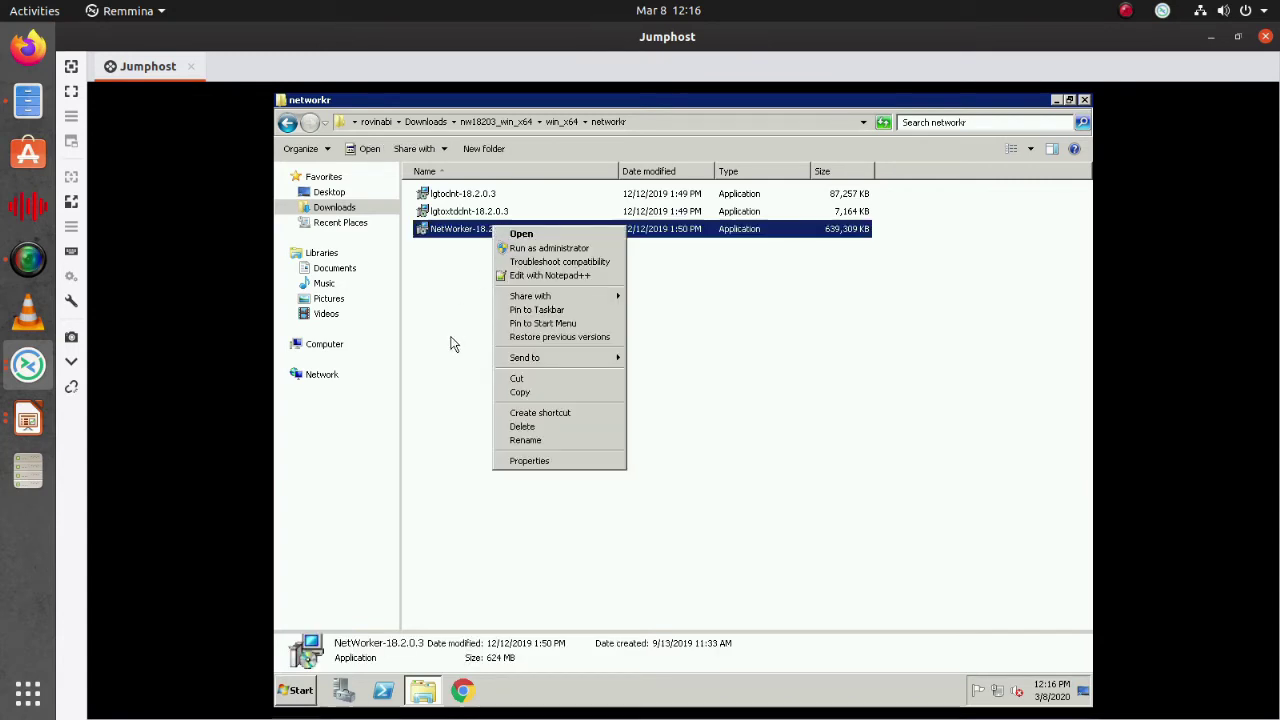
click(443, 369)
click(467, 196)
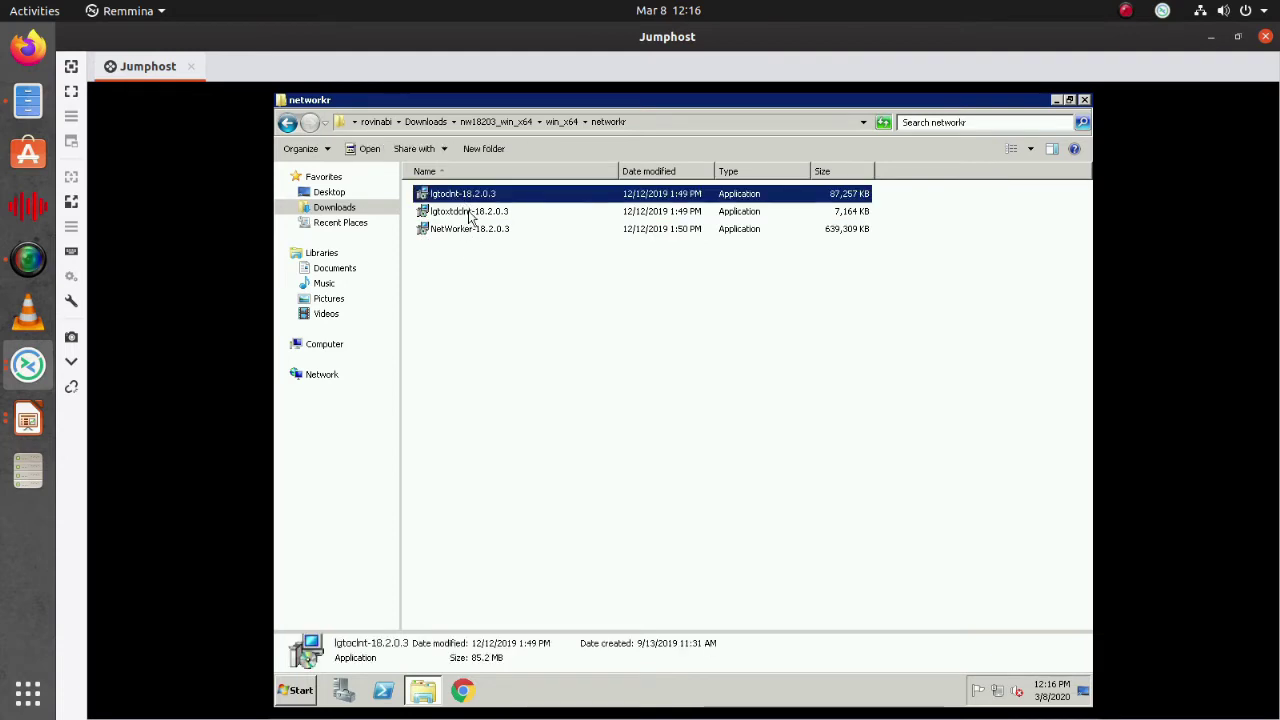
shift+click(472, 213)
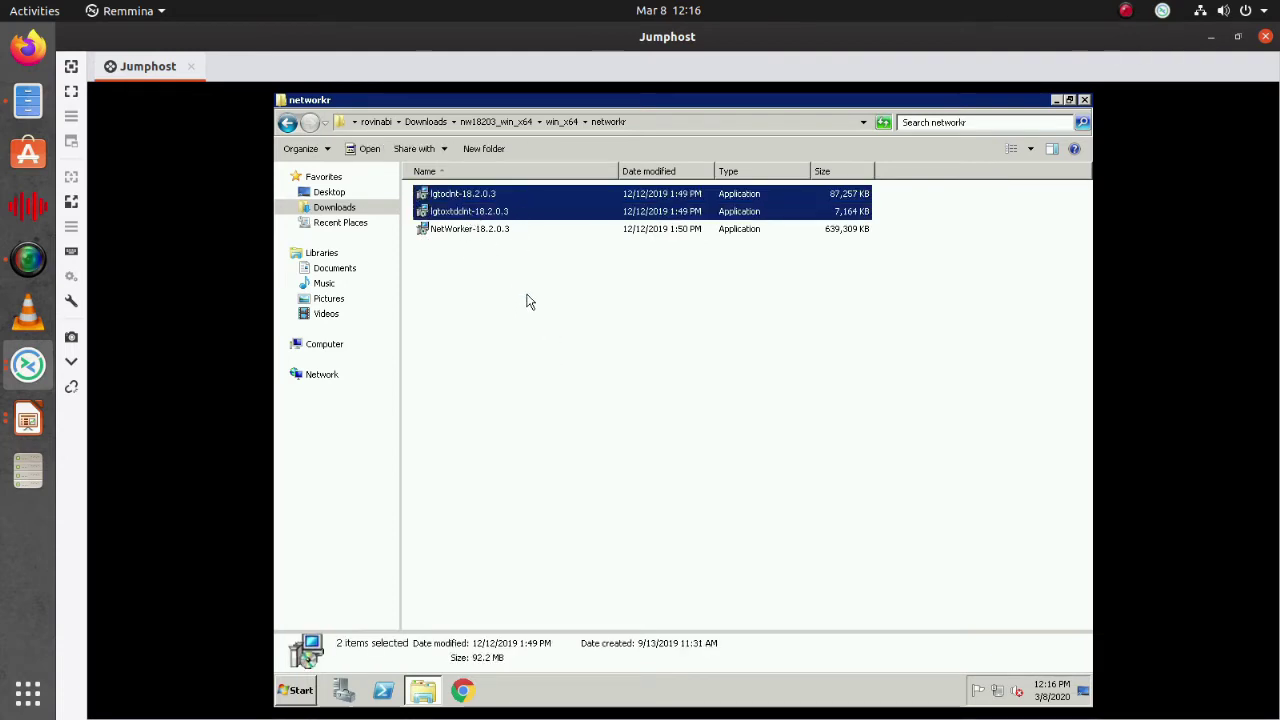
click(508, 254)
right_click(491, 229)
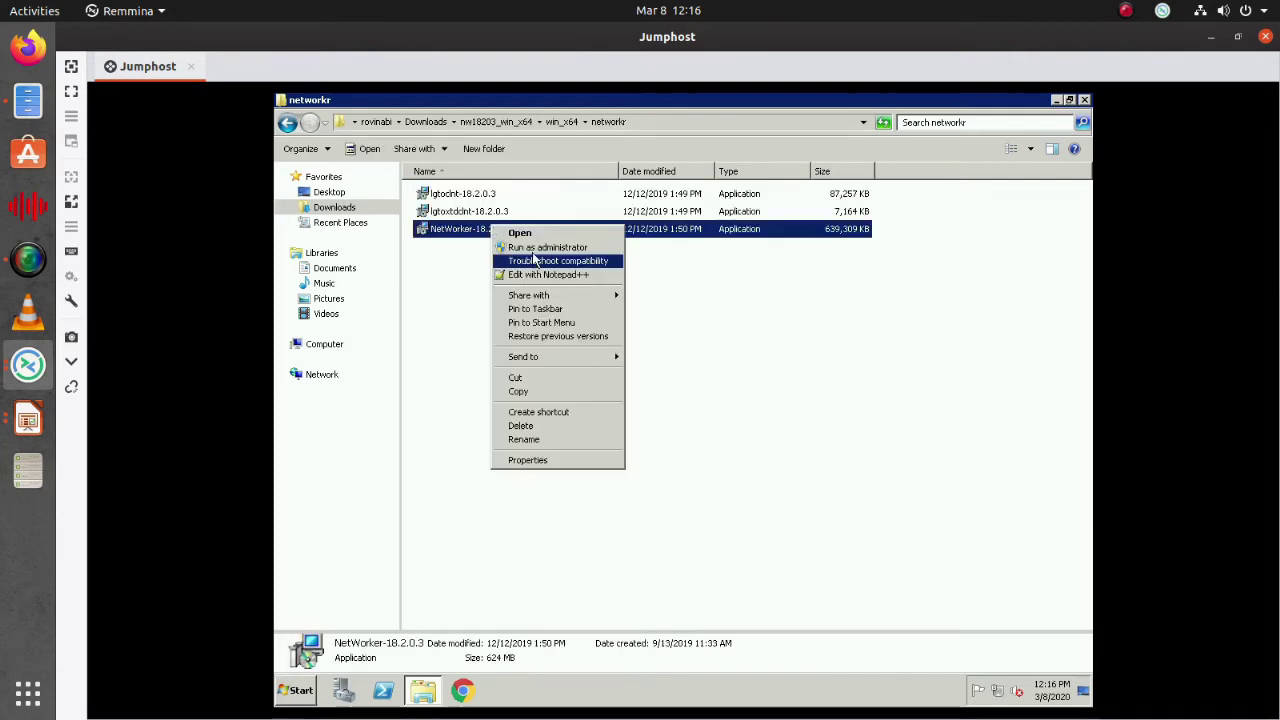
click(535, 248)
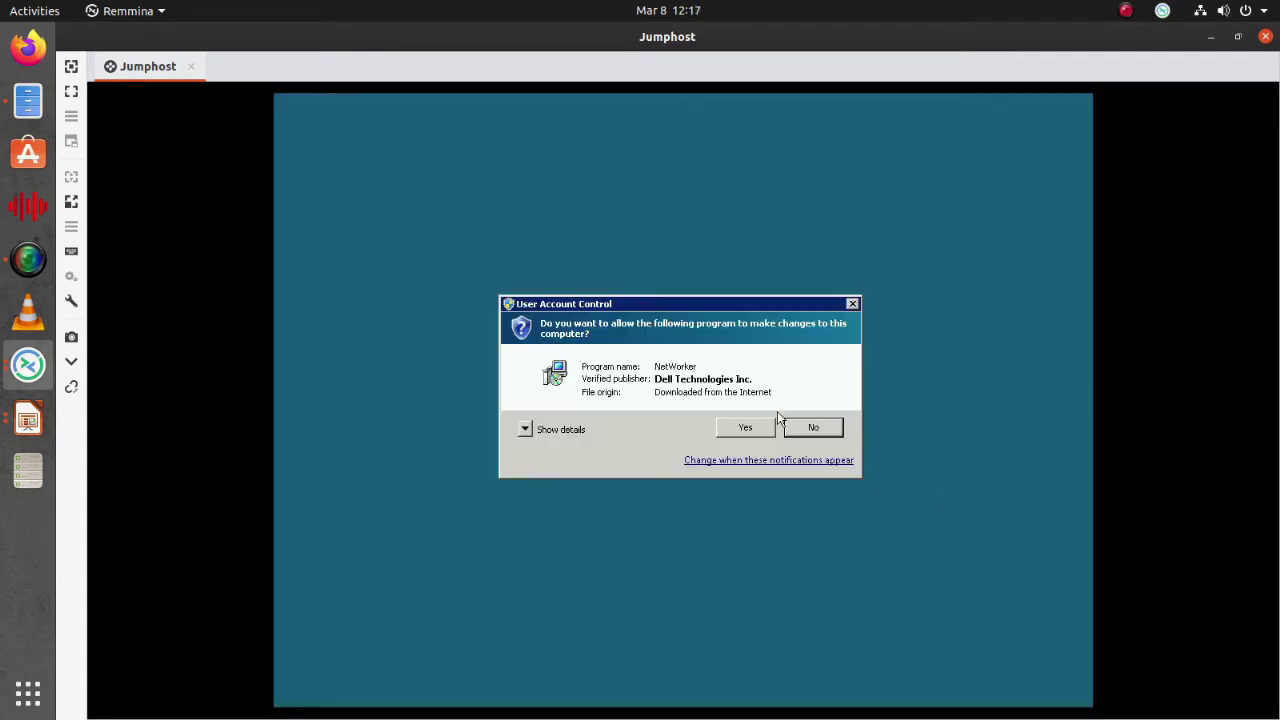
Approve the UAC prompt and browse Explorer to C:\Program Files
click(758, 427)
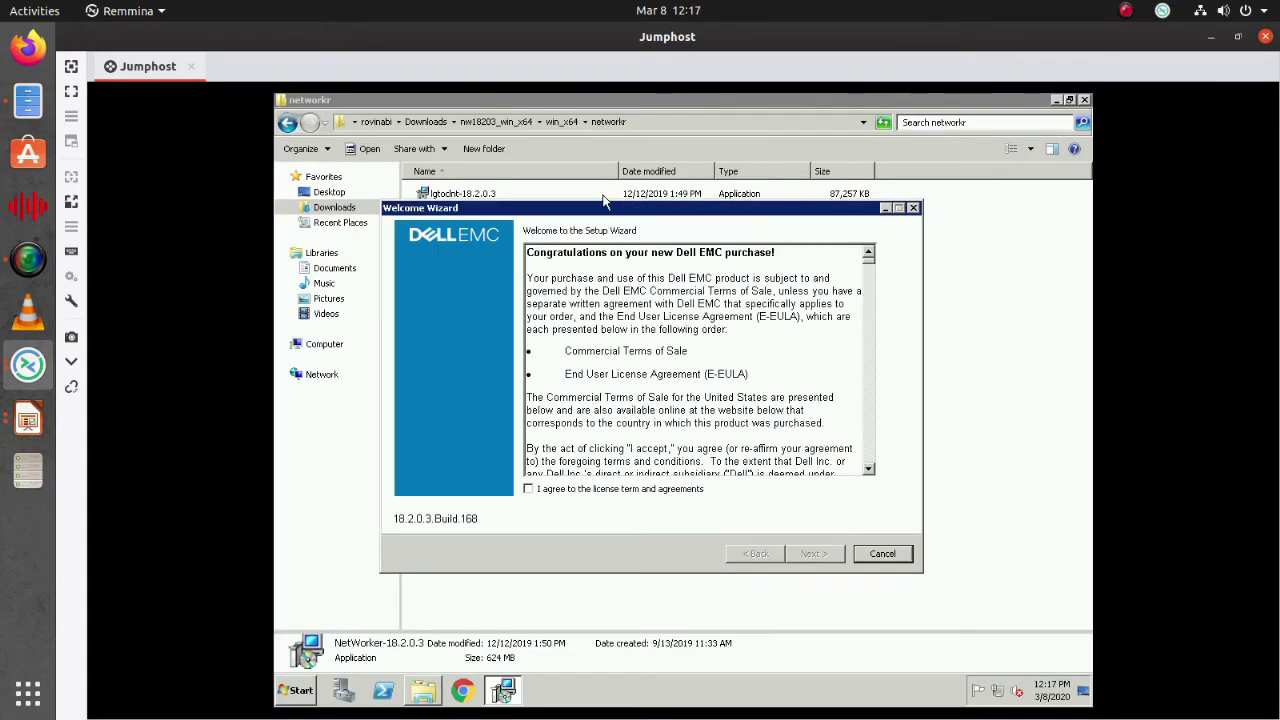
click(333, 348)
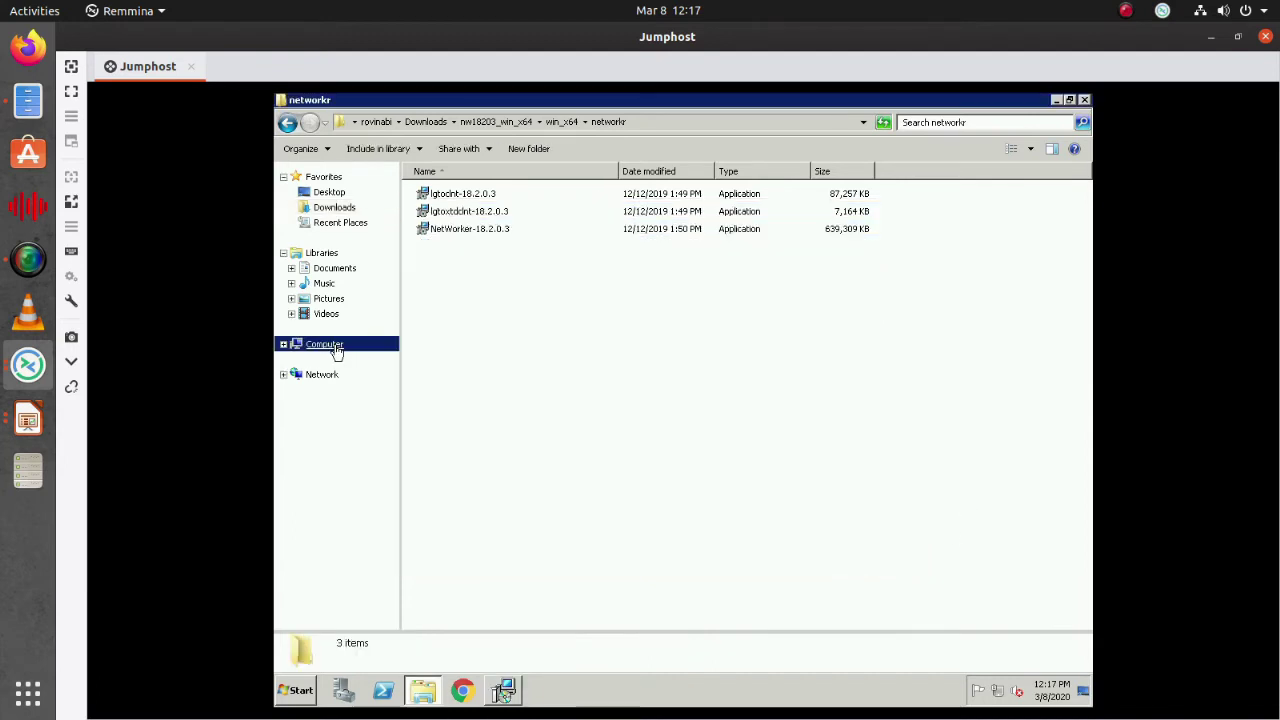
double_click(490, 213)
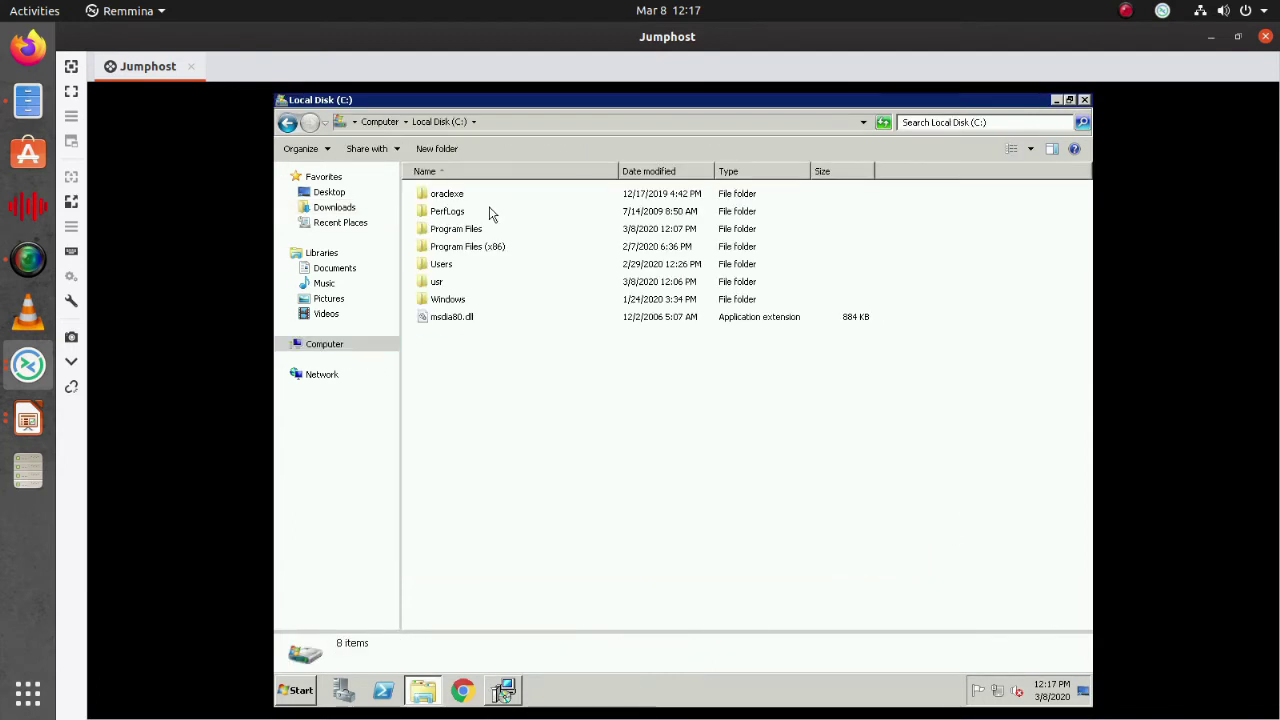
double_click(465, 230)
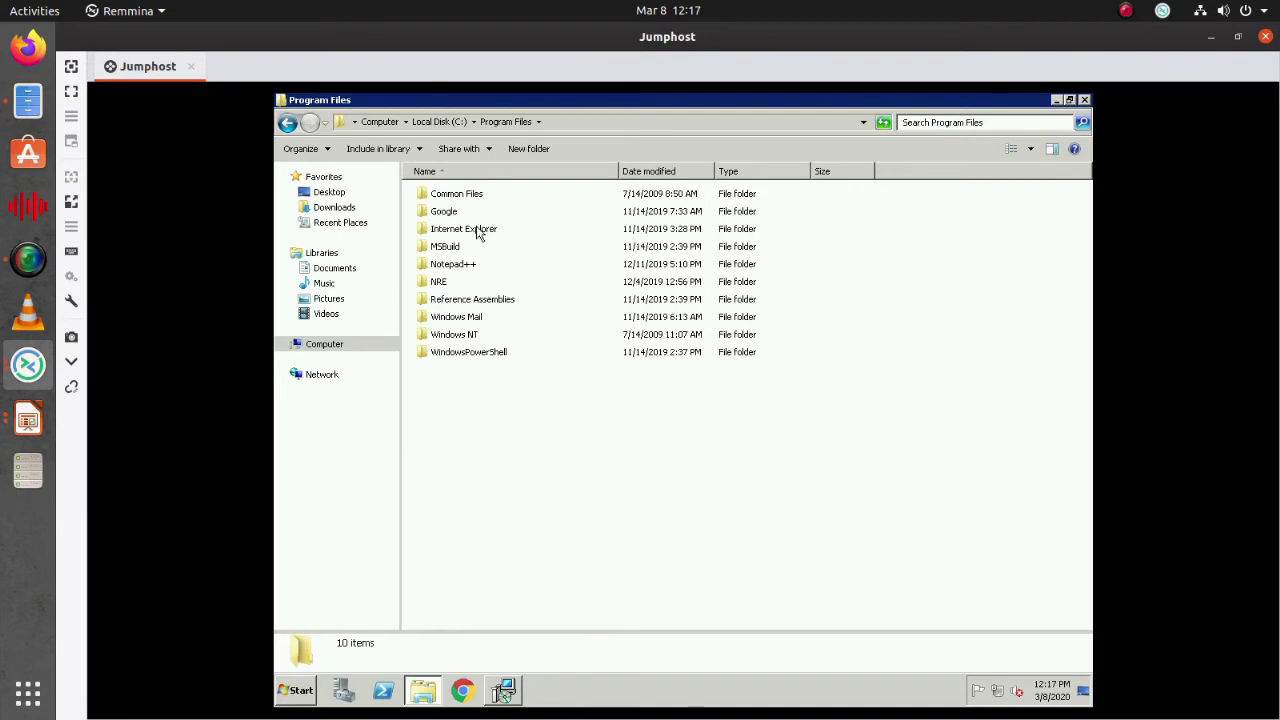
click(505, 692)
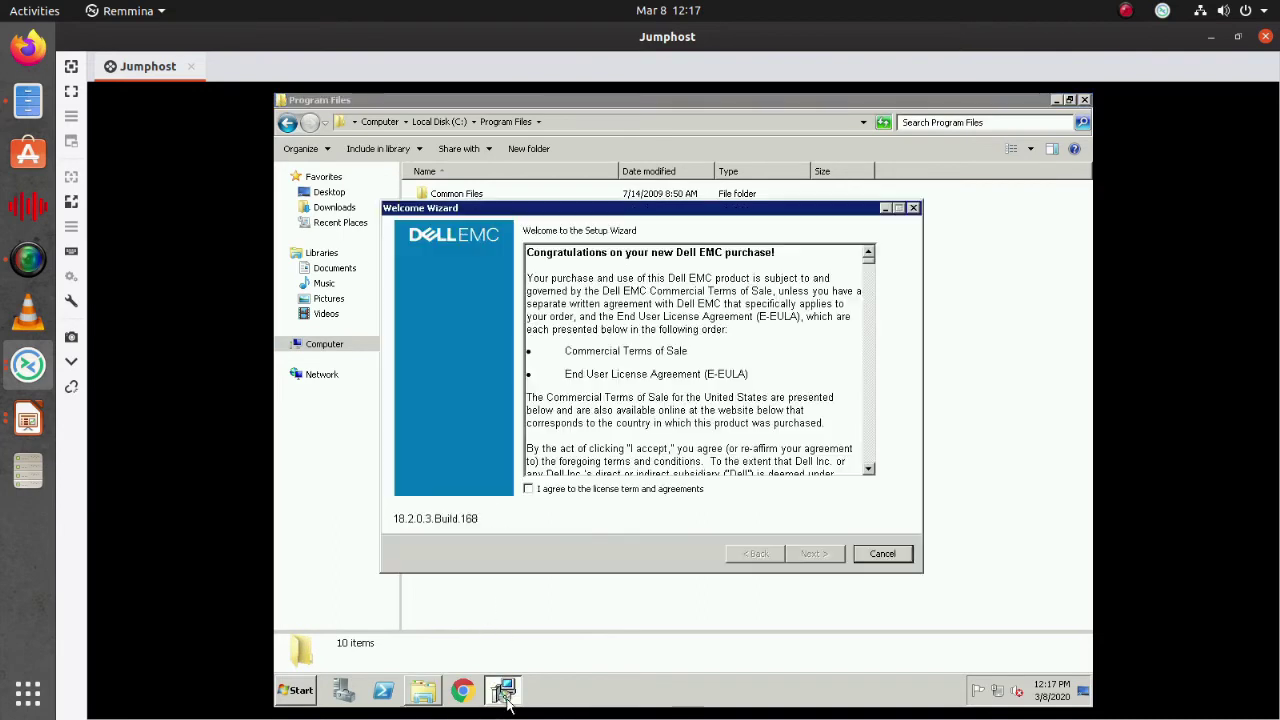
Agree to the license terms and continue without configuring the Windows Firewall
click(573, 486)
click(807, 556)
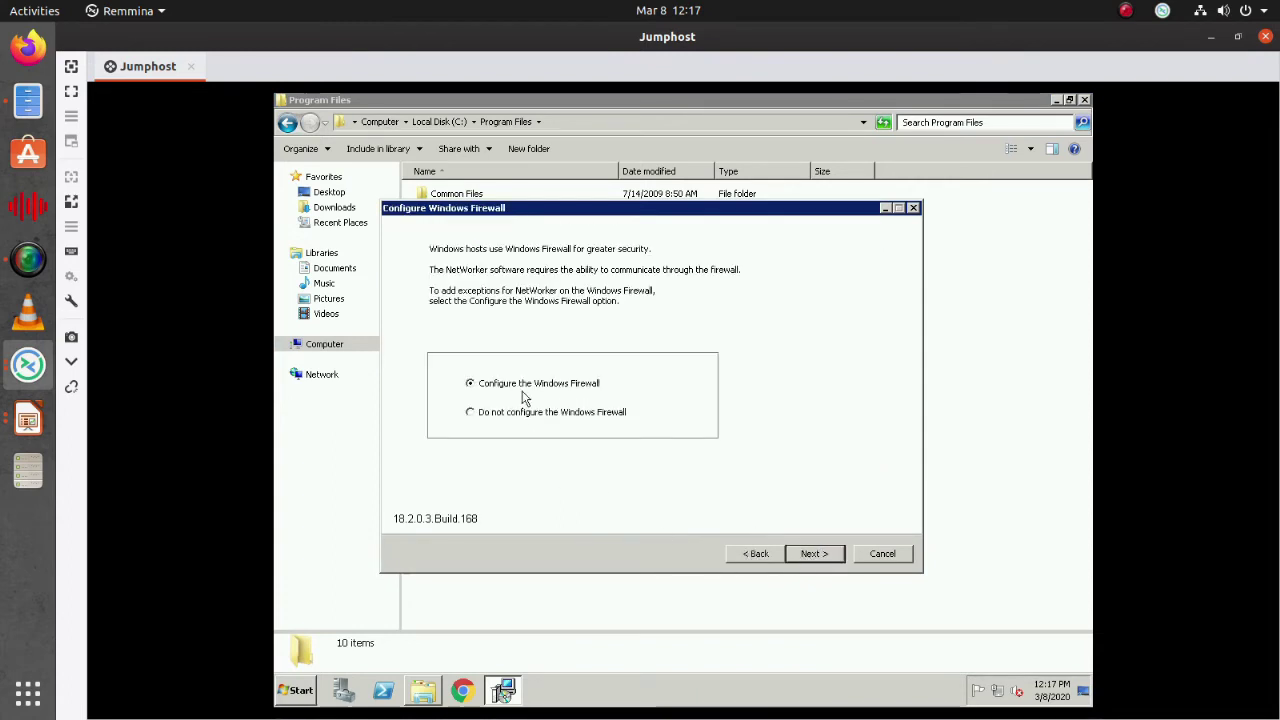
click(831, 556)
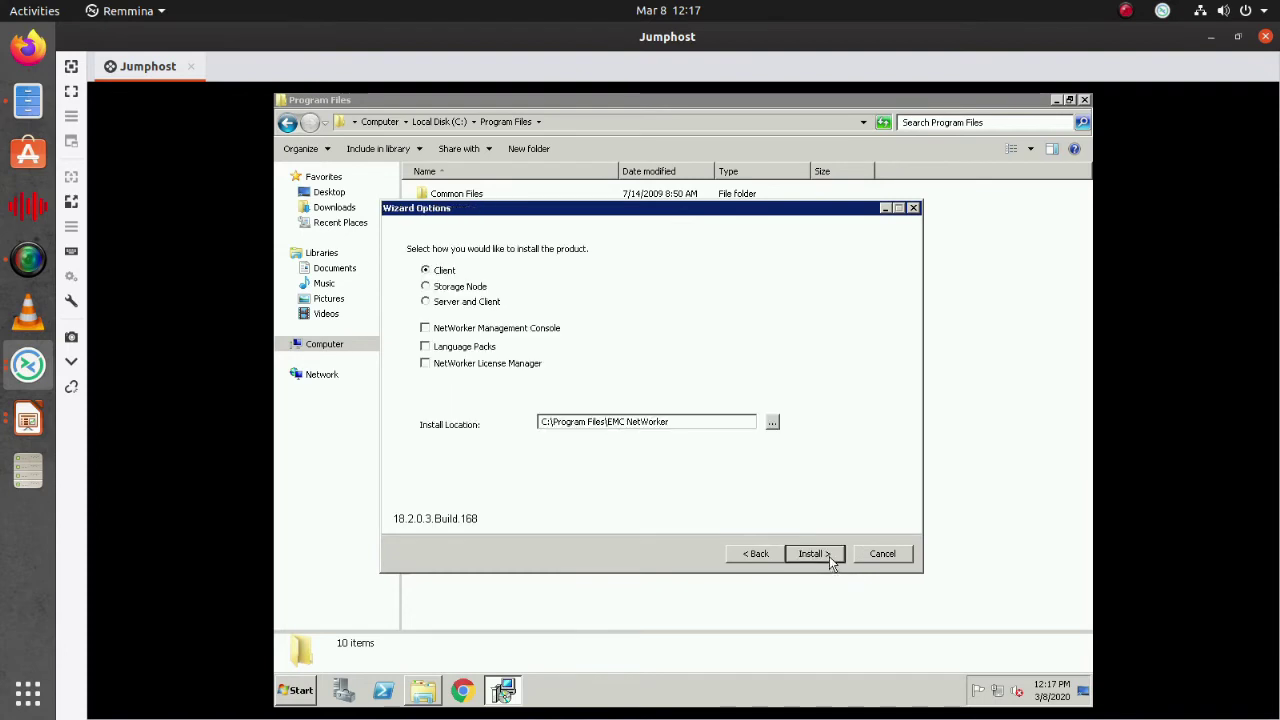
Settle on the Server and Client install type after trying Client and Storage Node
click(449, 304)
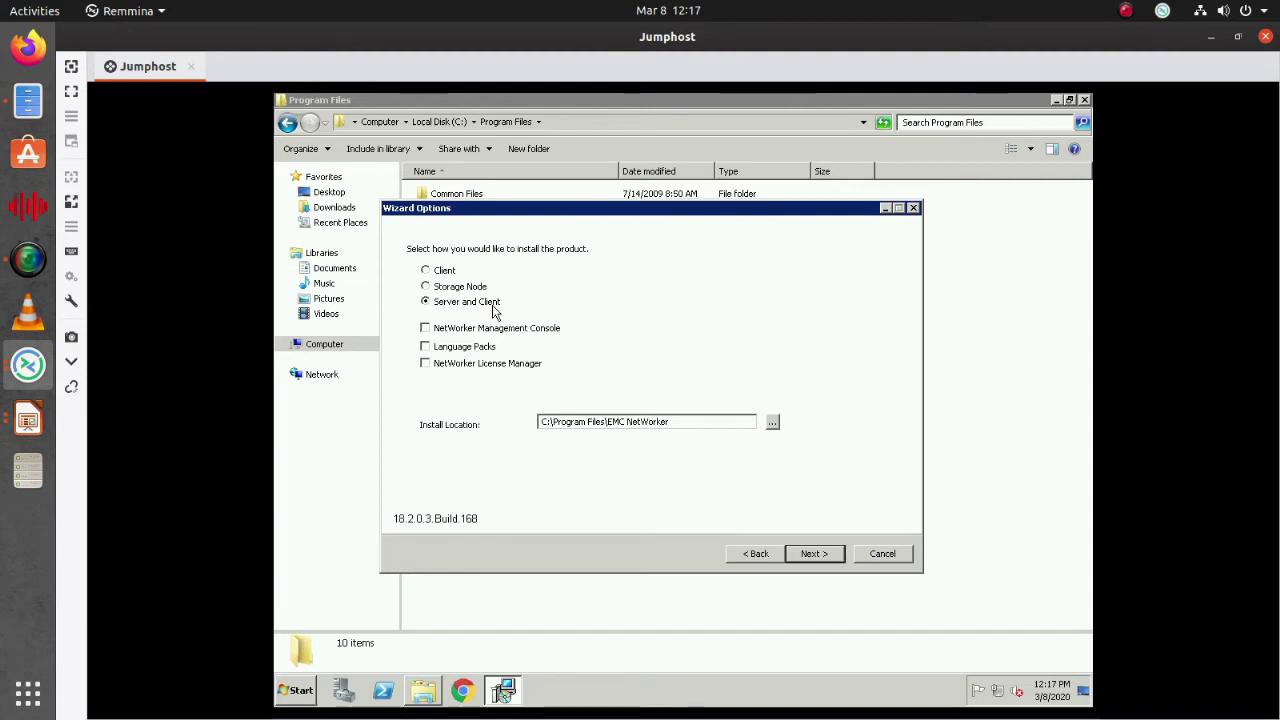
click(426, 270)
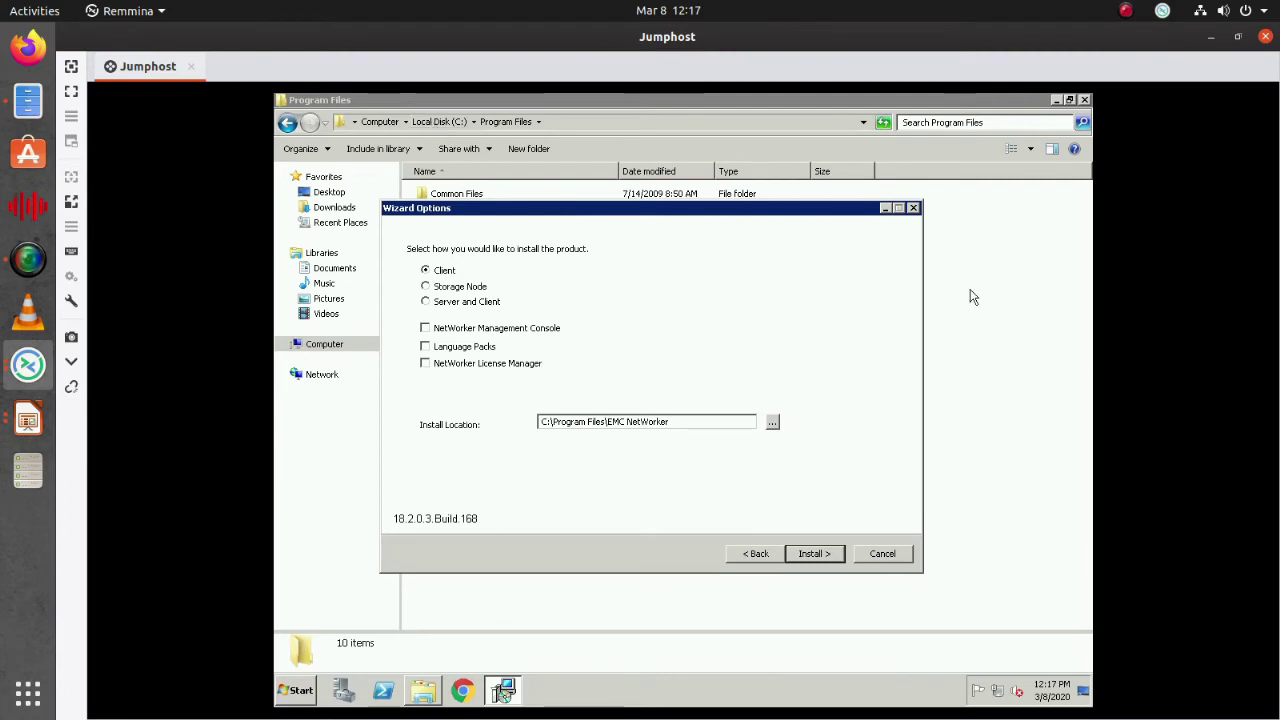
click(444, 288)
click(476, 304)
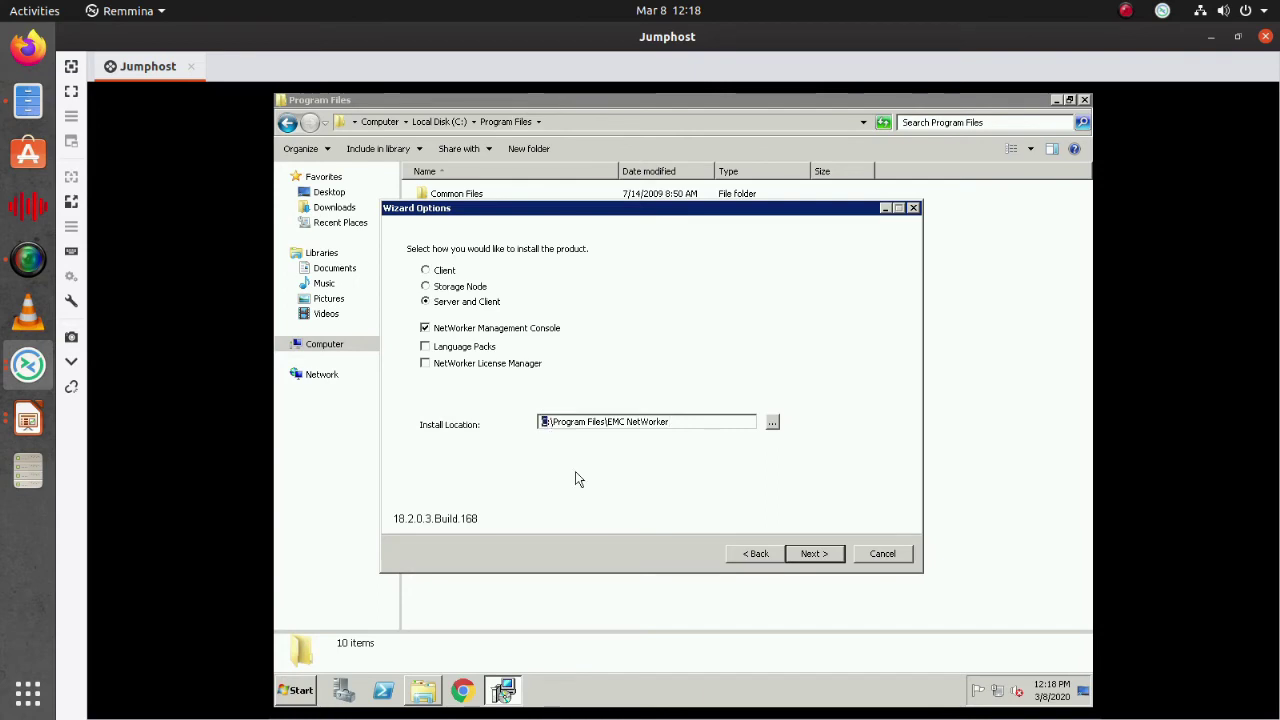
Move past the install options and license server notice, keeping Authentication Service port 9090
click(815, 556)
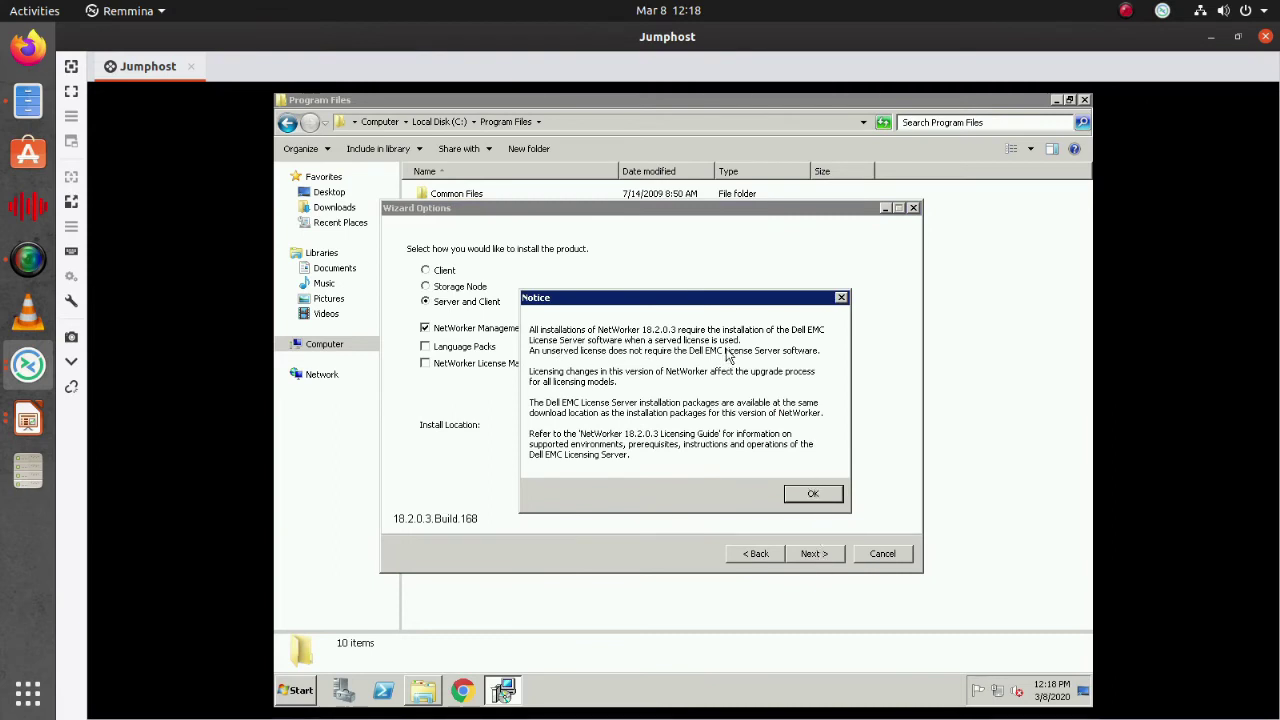
click(812, 493)
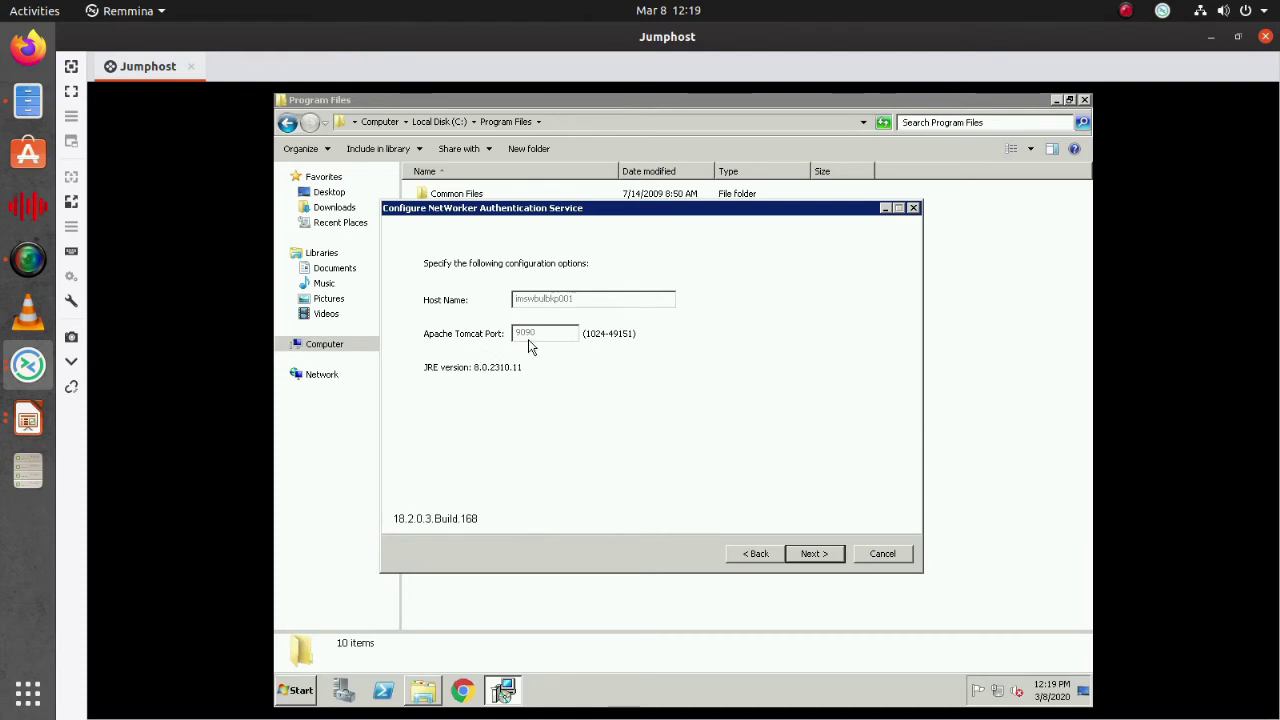
click(812, 556)
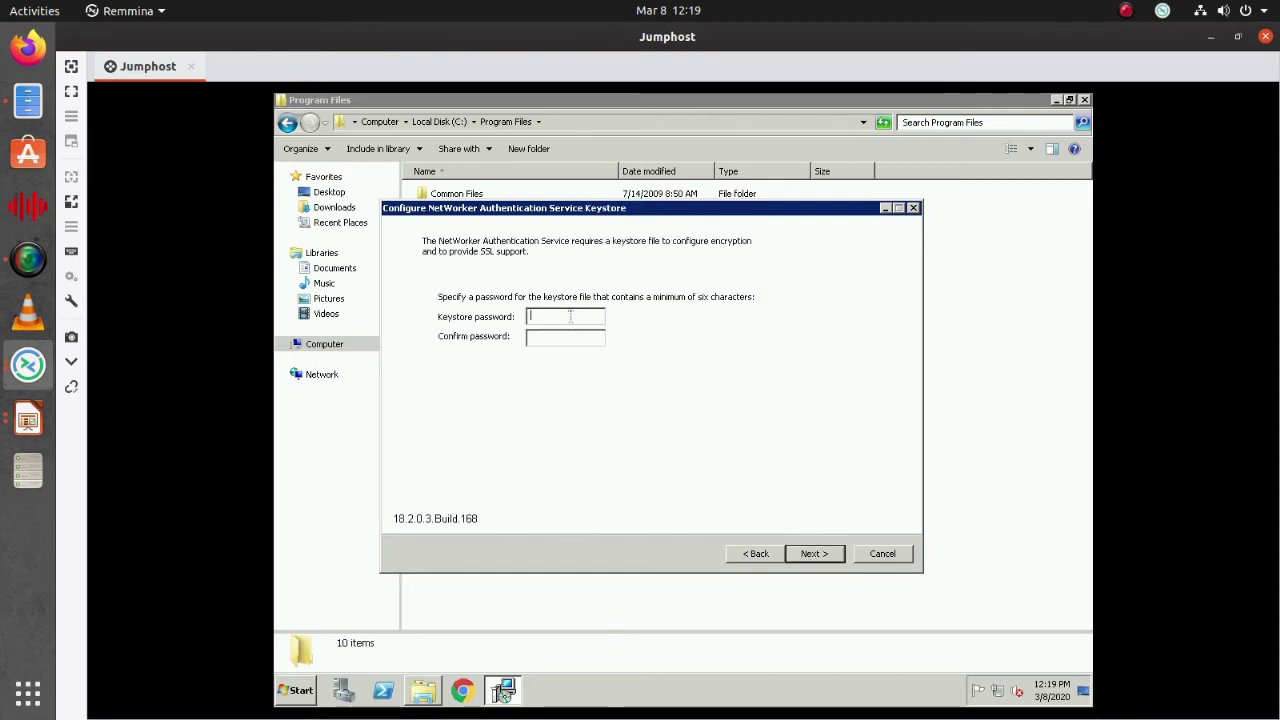
Enter and confirm the Authentication Service keystore password, then continue
text(*************)
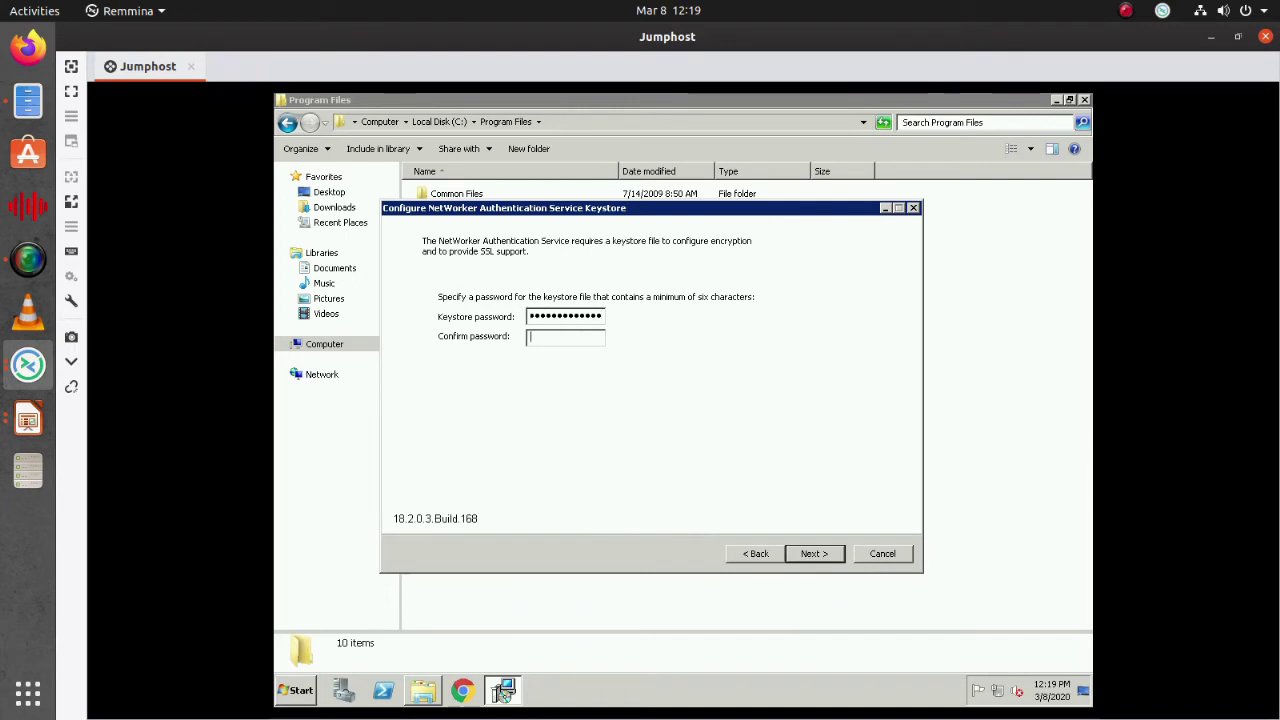
text(*)
text(********)
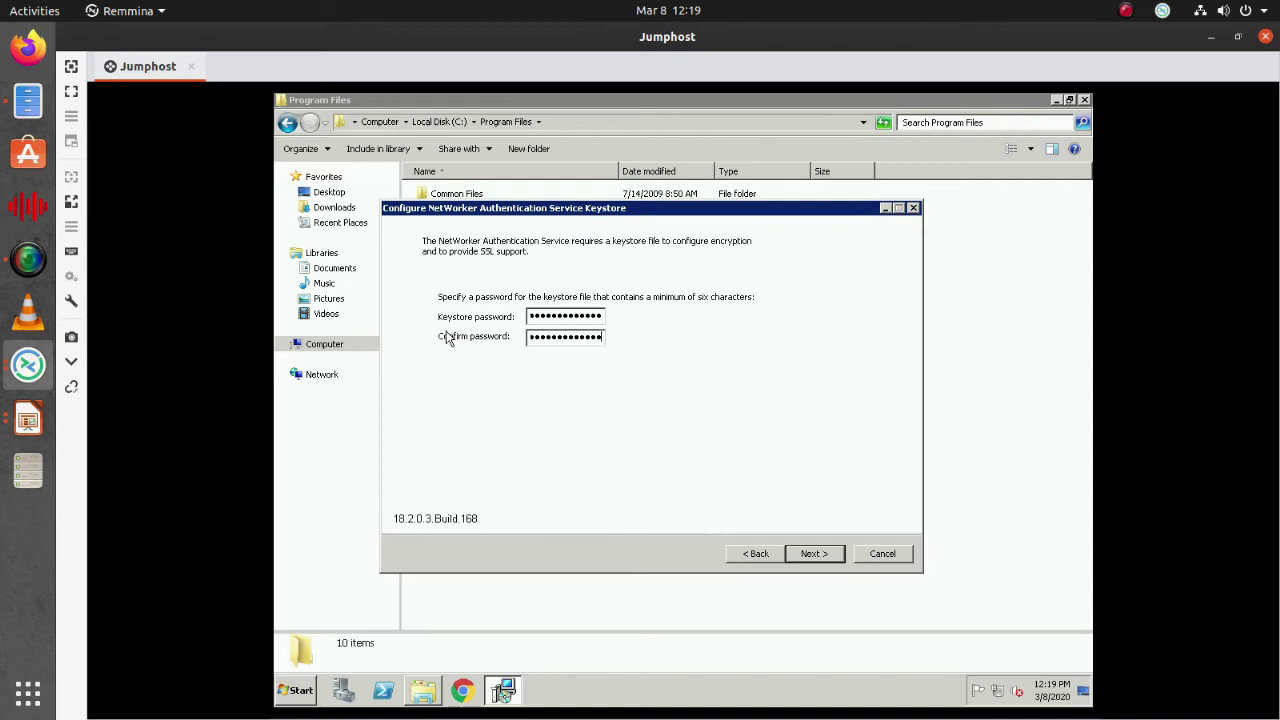
click(814, 556)
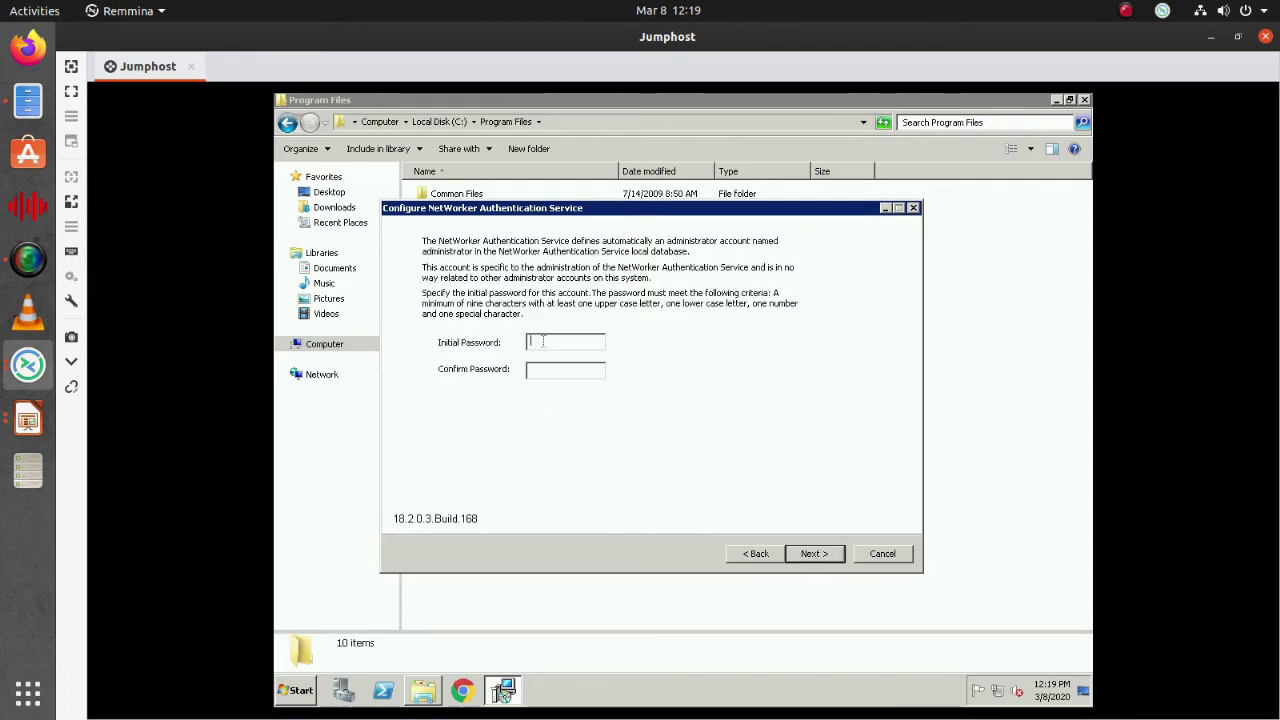
Enter and confirm the administrator's initial password, then continue
text(Password123)
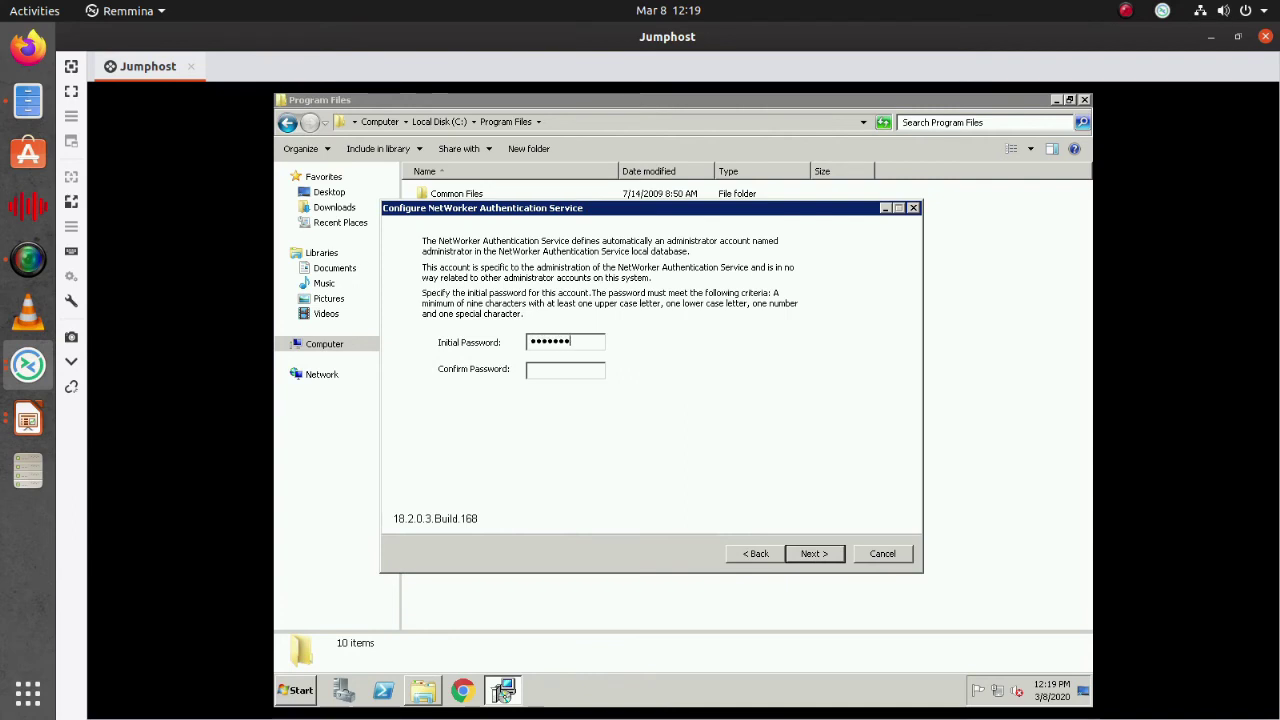
text(!@)
key(Tab)
text(Password123!@)
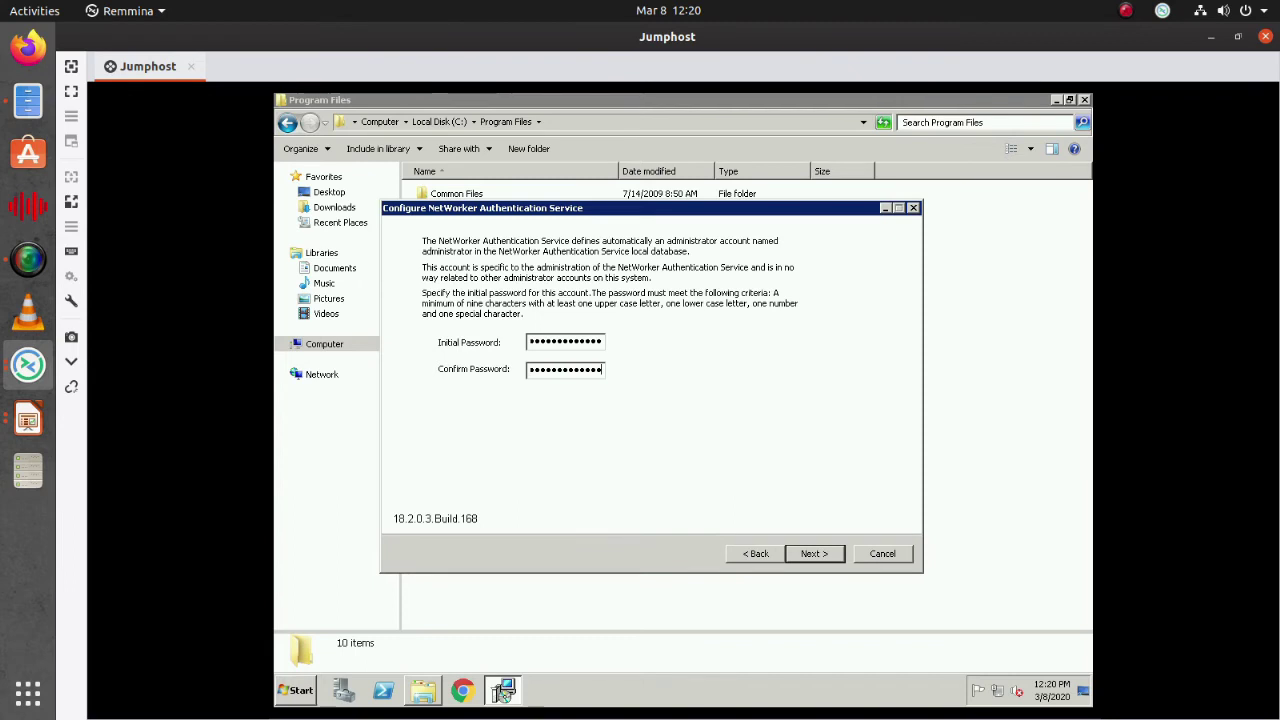
click(826, 553)
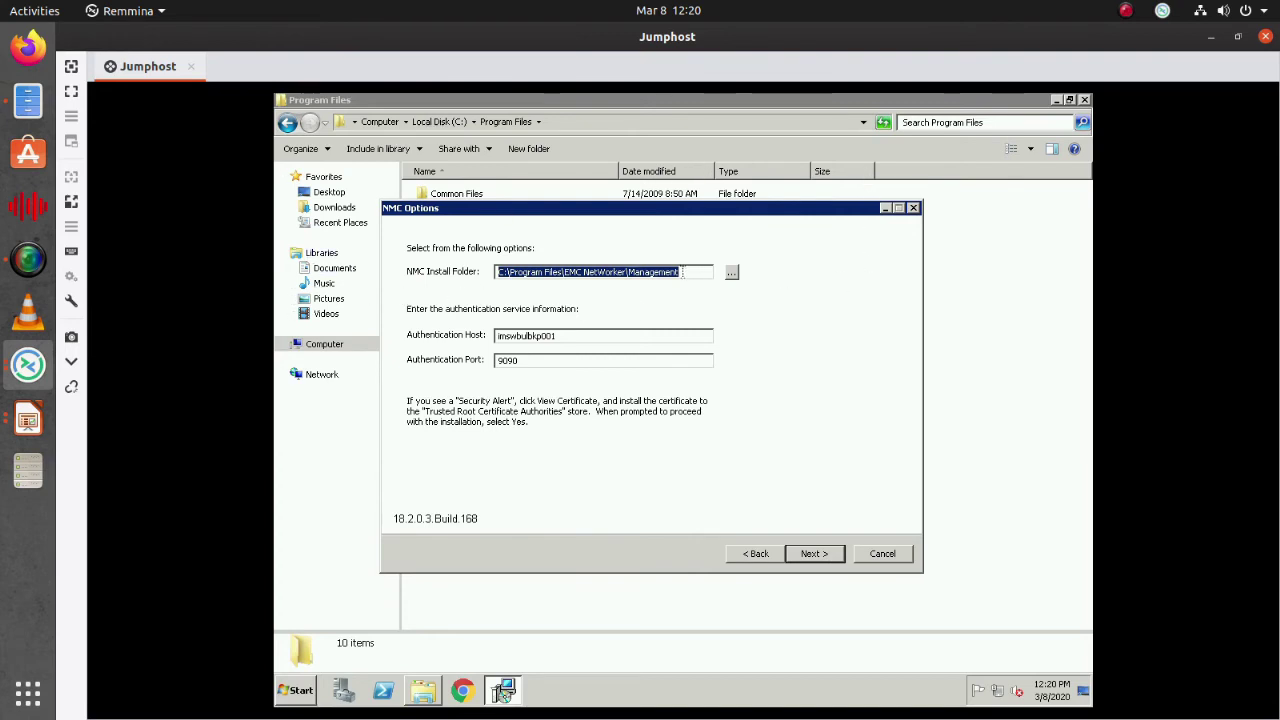
Accept the NMC install folder, authentication host, port 9090 and database ports 9001/9000
click(690, 274)
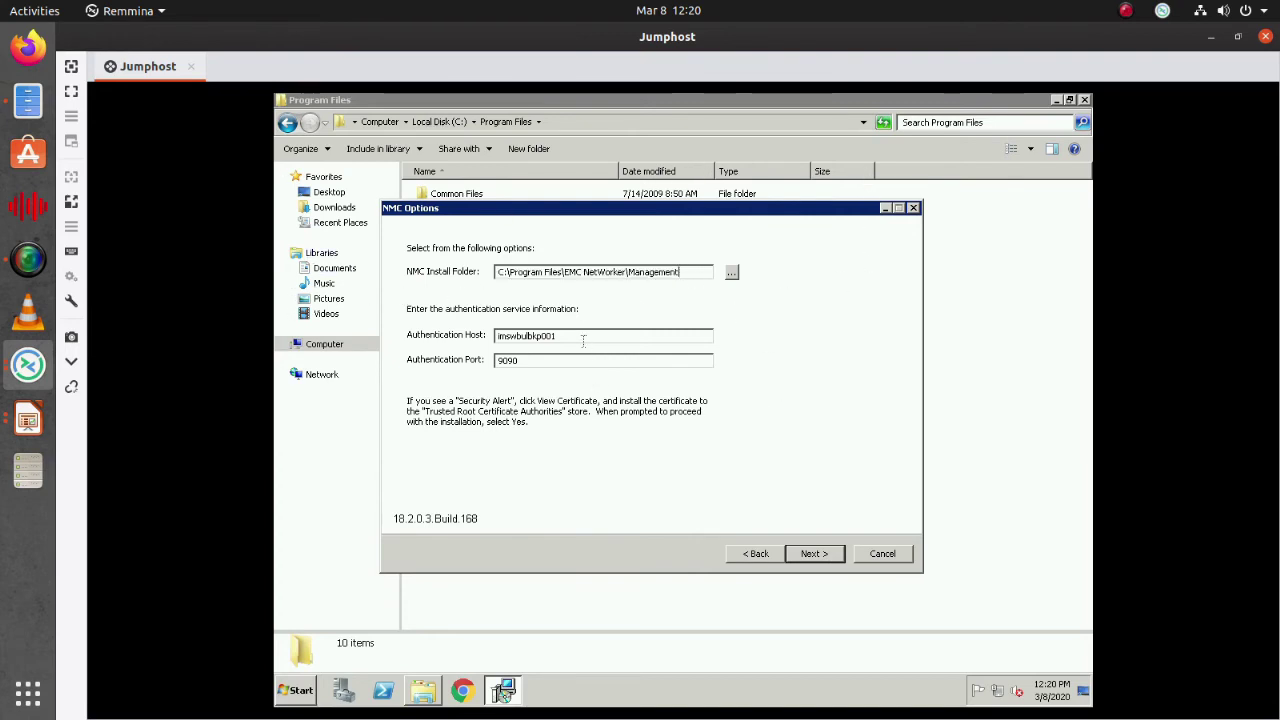
double_click(515, 337)
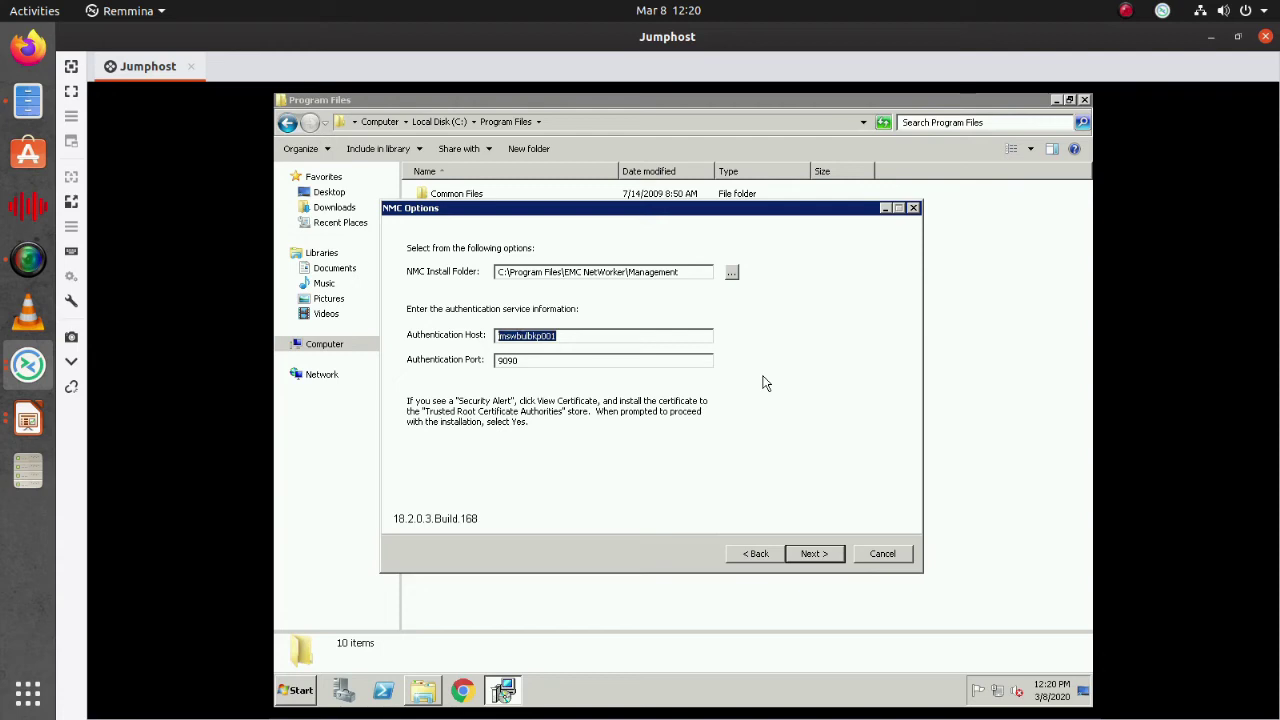
click(588, 337)
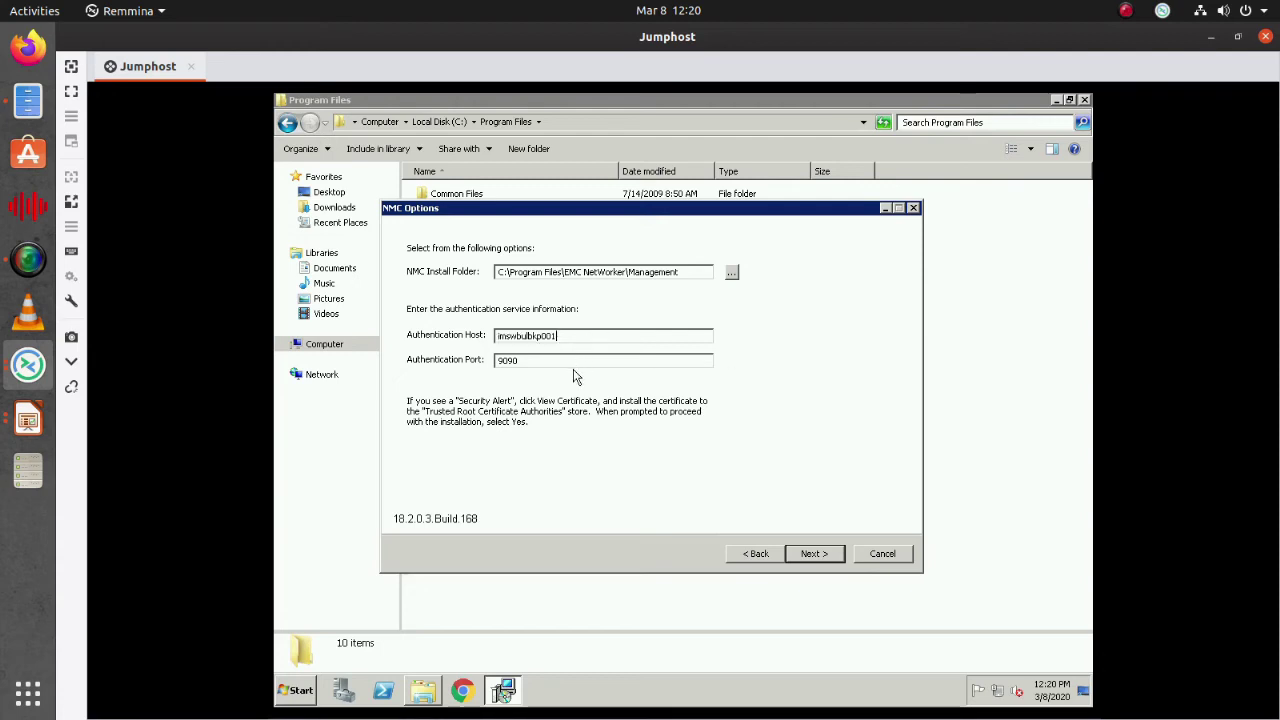
click(578, 361)
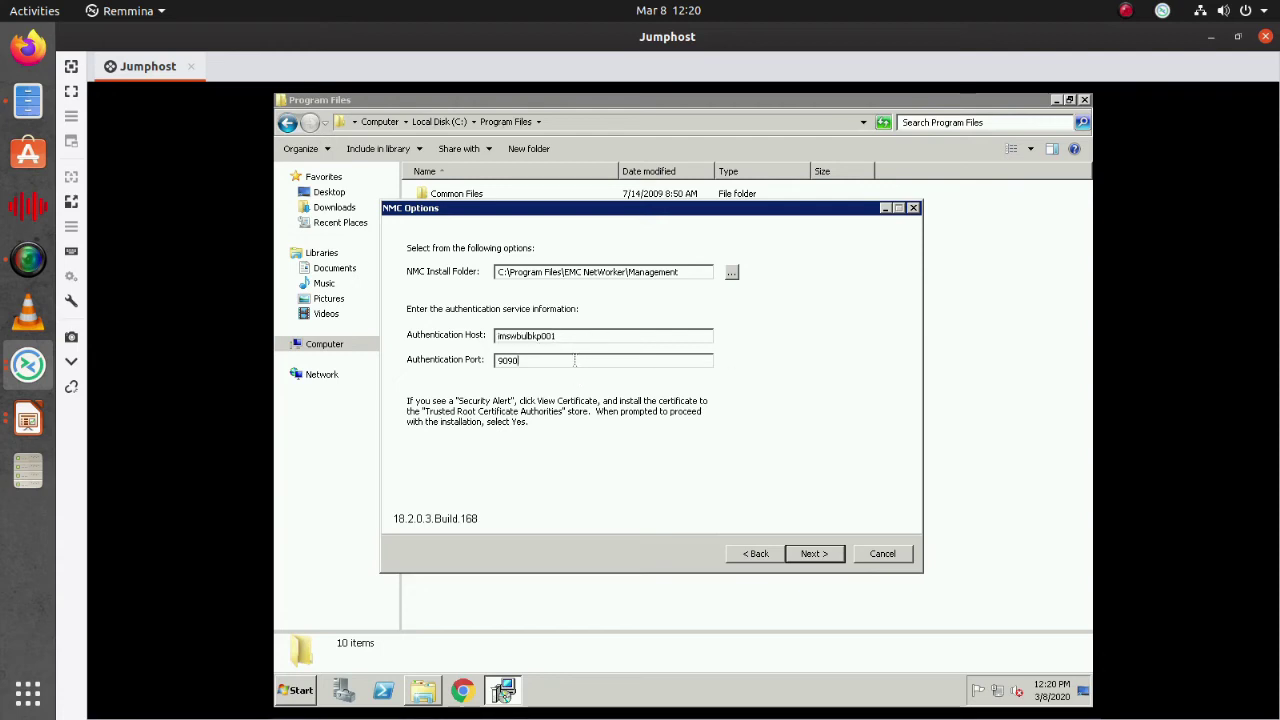
click(840, 556)
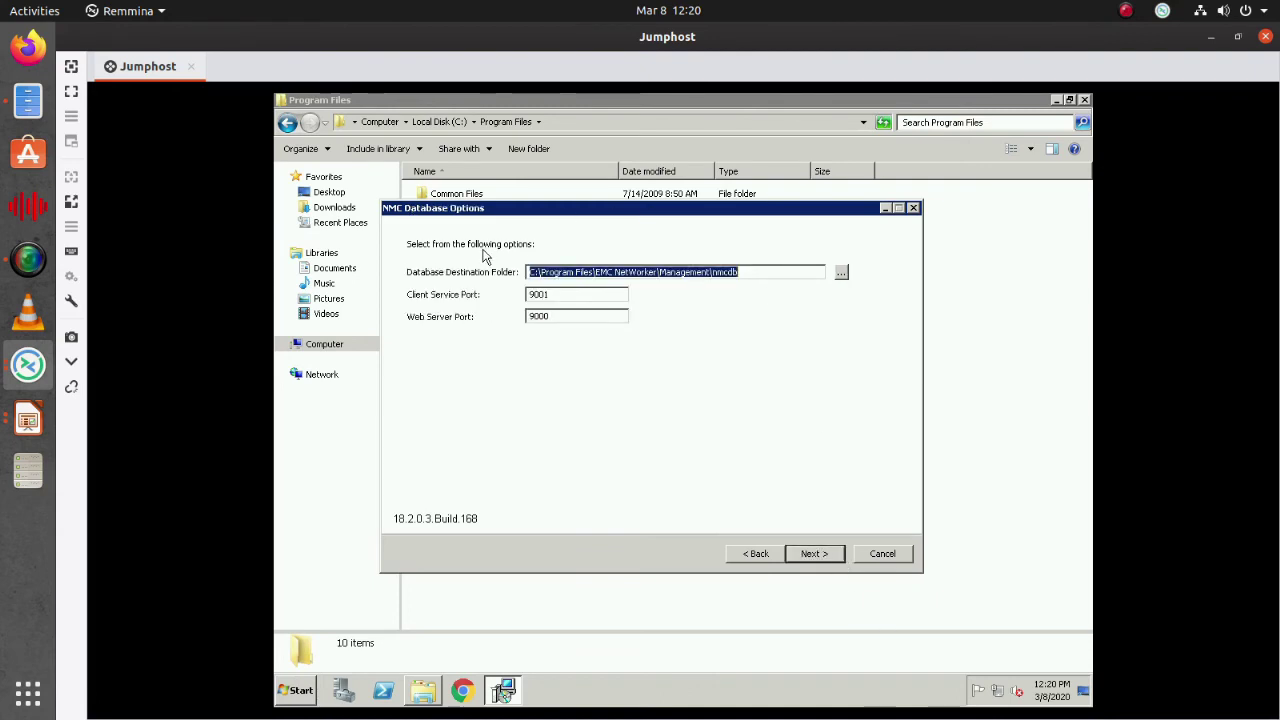
click(813, 551)
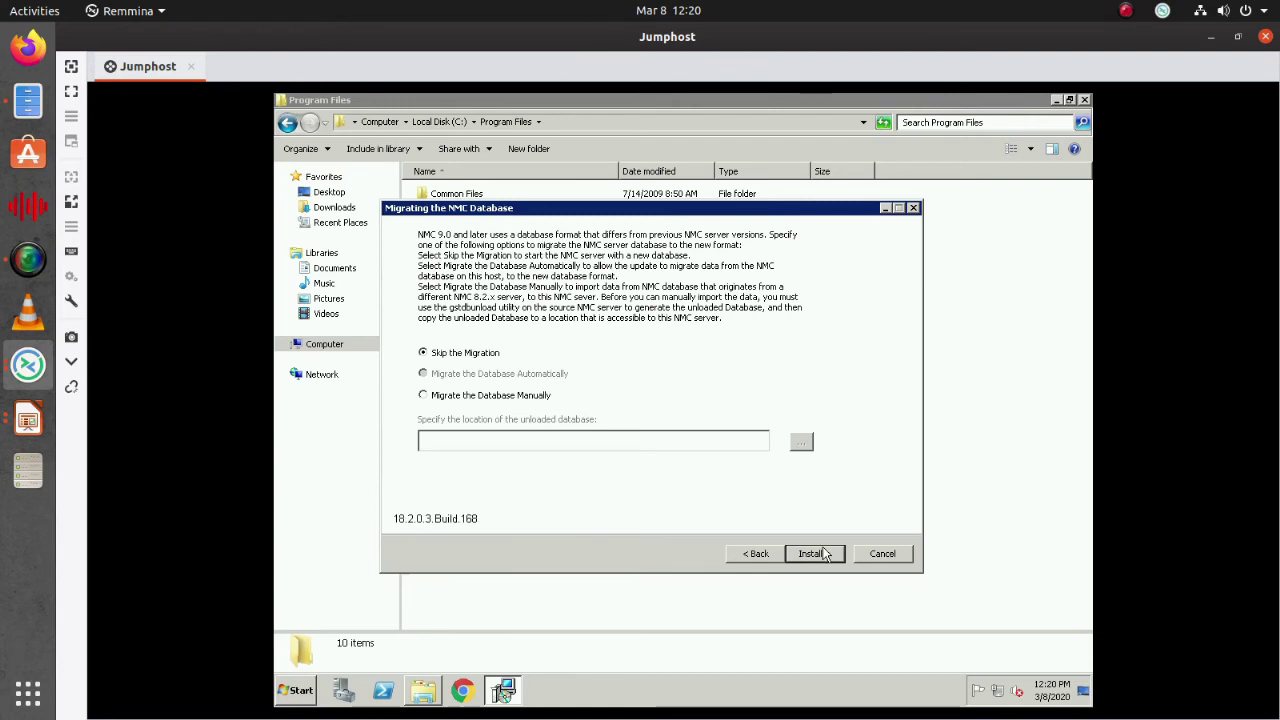
Start the installation with Skip the Migration selected
click(819, 554)
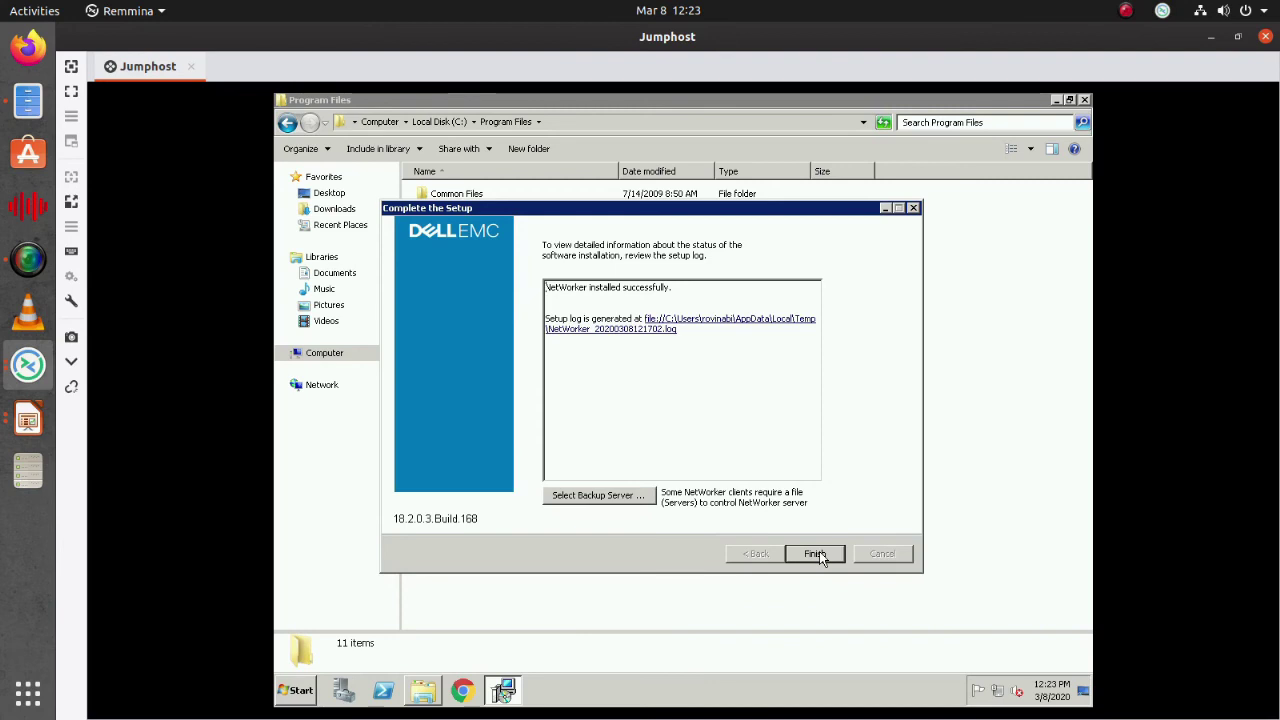
Finish setup and browse into C:\Program Files\EMC NetWorker\nsr to view its contents
click(816, 554)
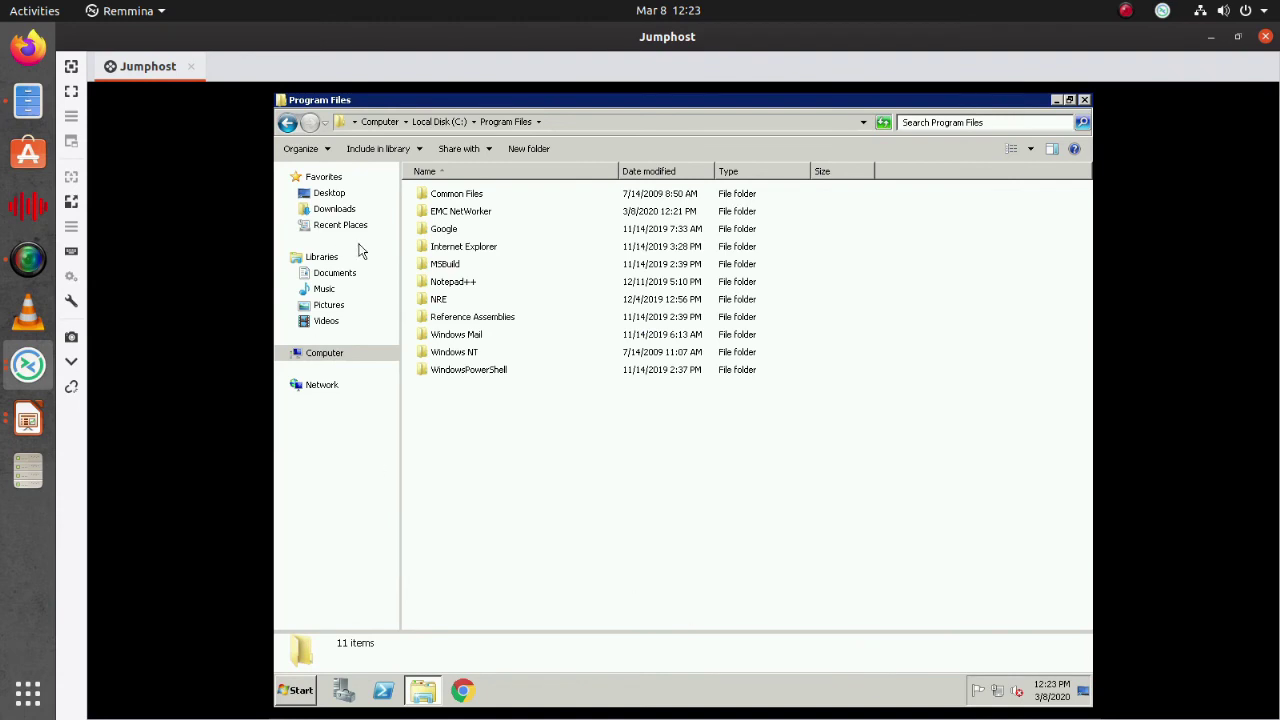
click(452, 215)
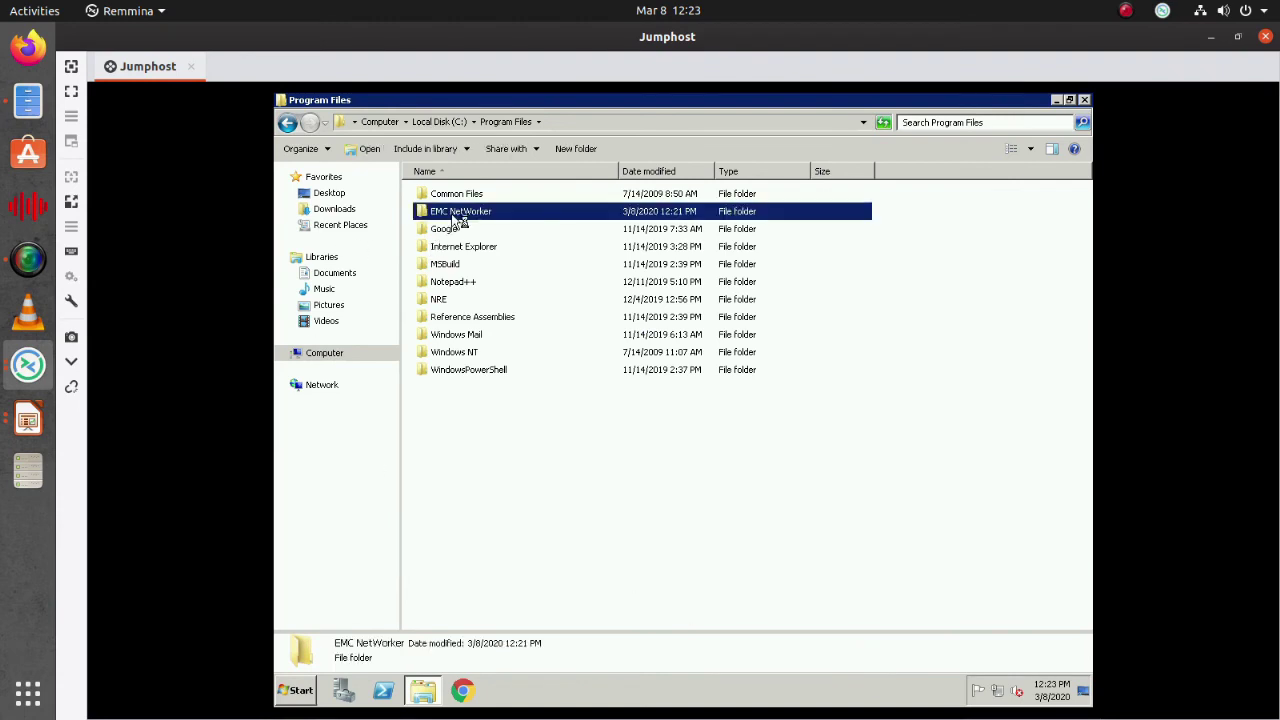
double_click(522, 224)
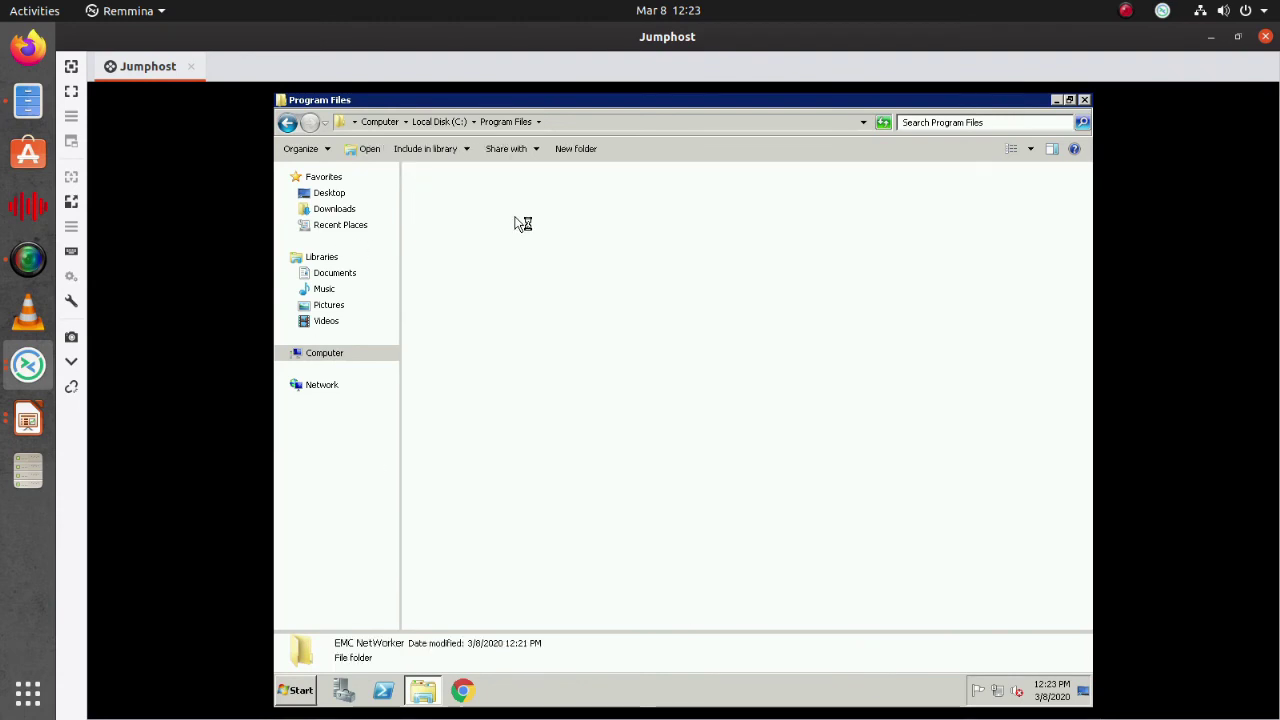
click(477, 222)
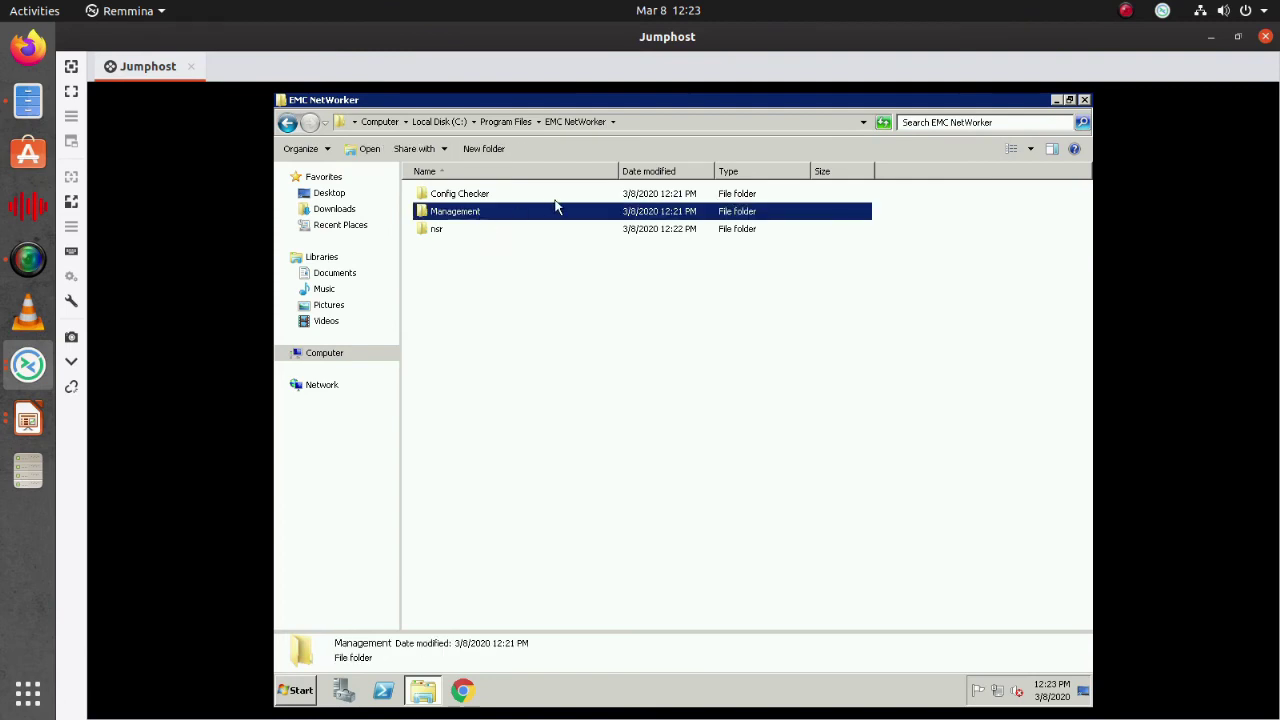
click(438, 231)
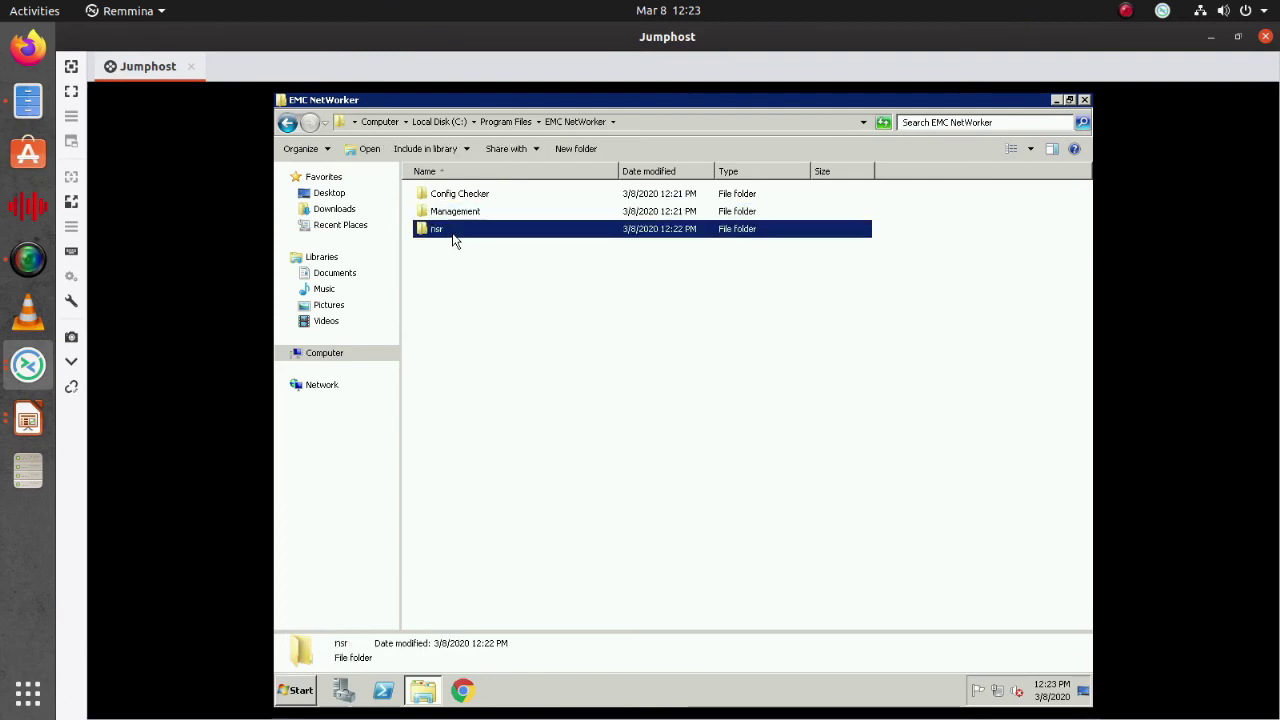
double_click(453, 240)
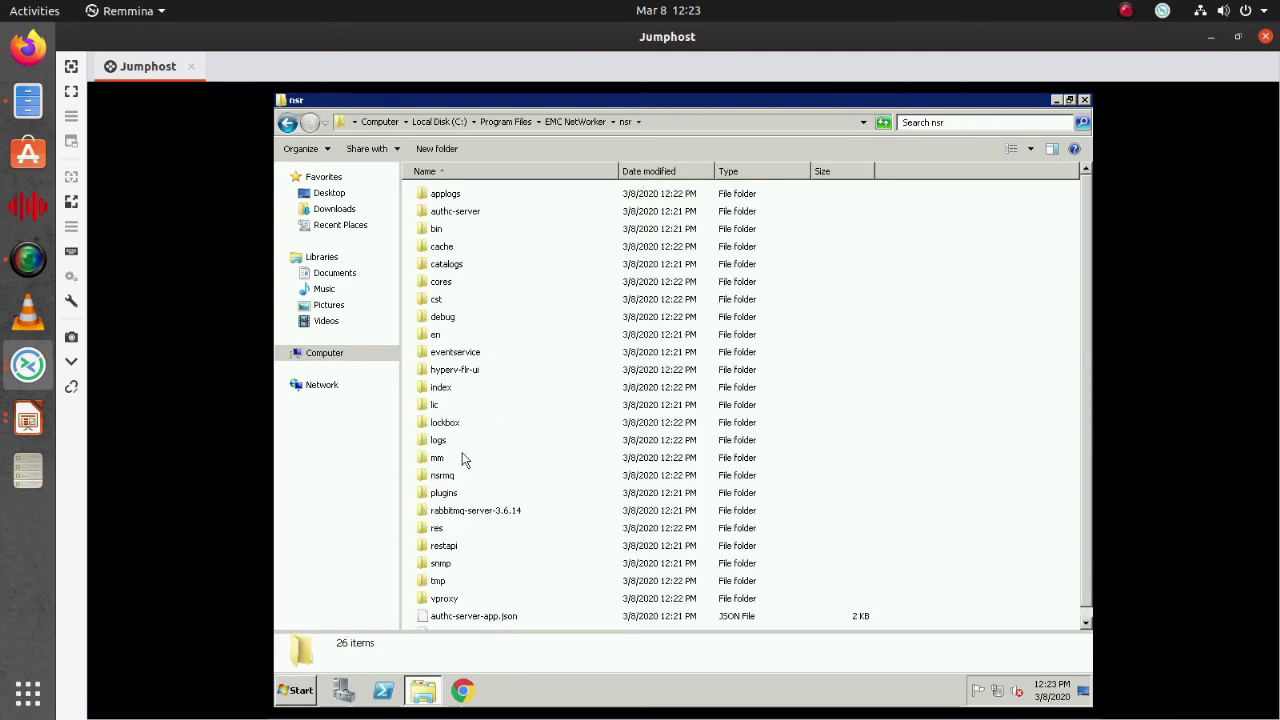
scroll(451, 464, down, 1)
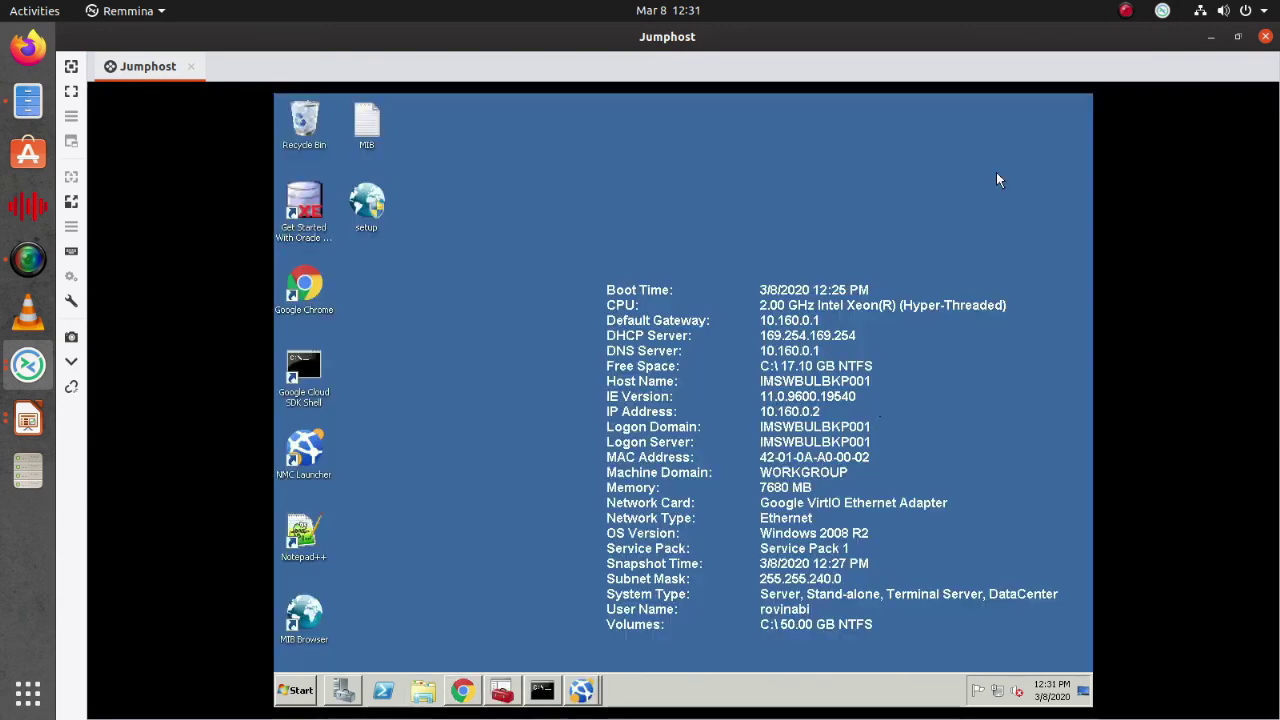
Switch from the nsrwatch console to the NetWorker Management Console windows from the taskbar
mouse_move(579, 686)
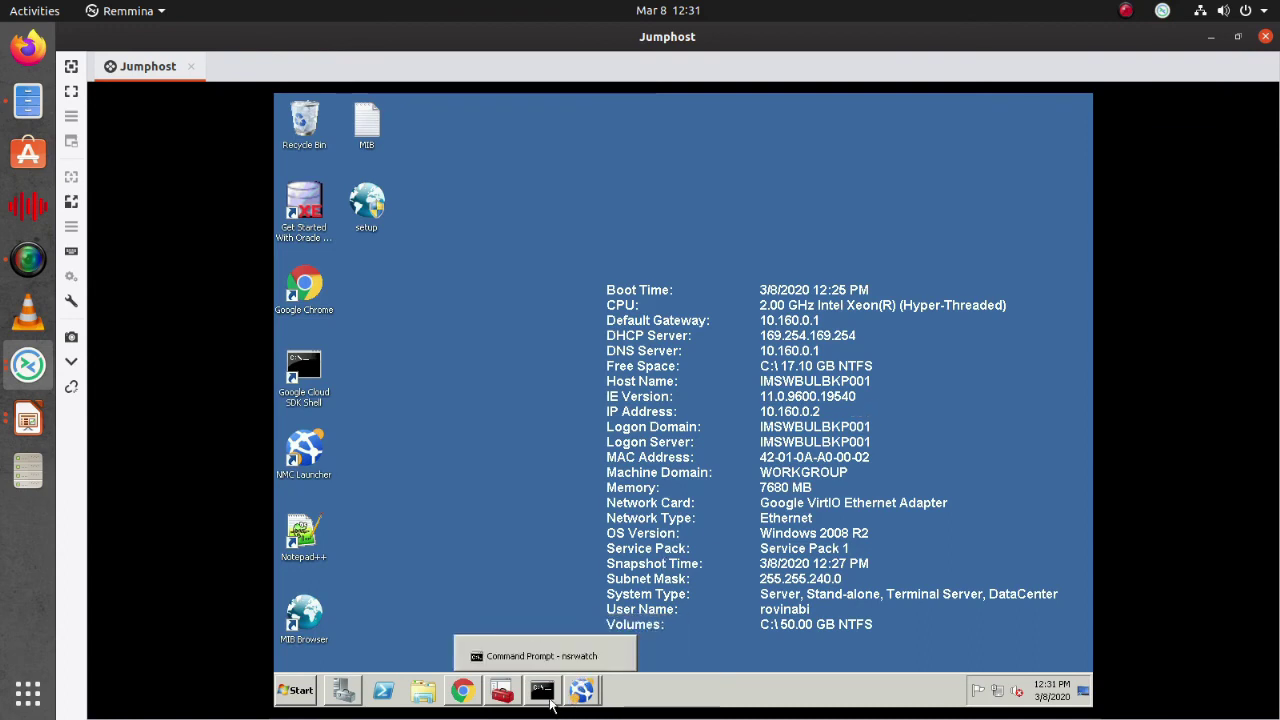
click(550, 702)
mouse_move(582, 694)
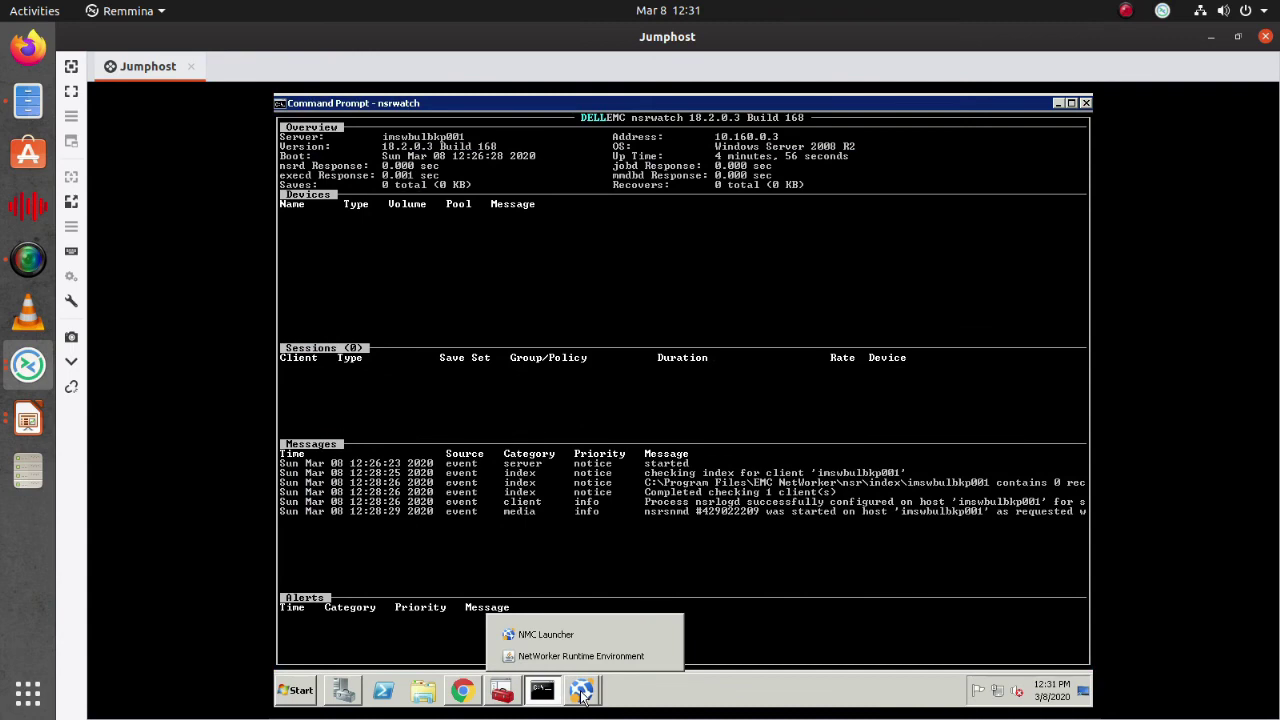
click(582, 694)
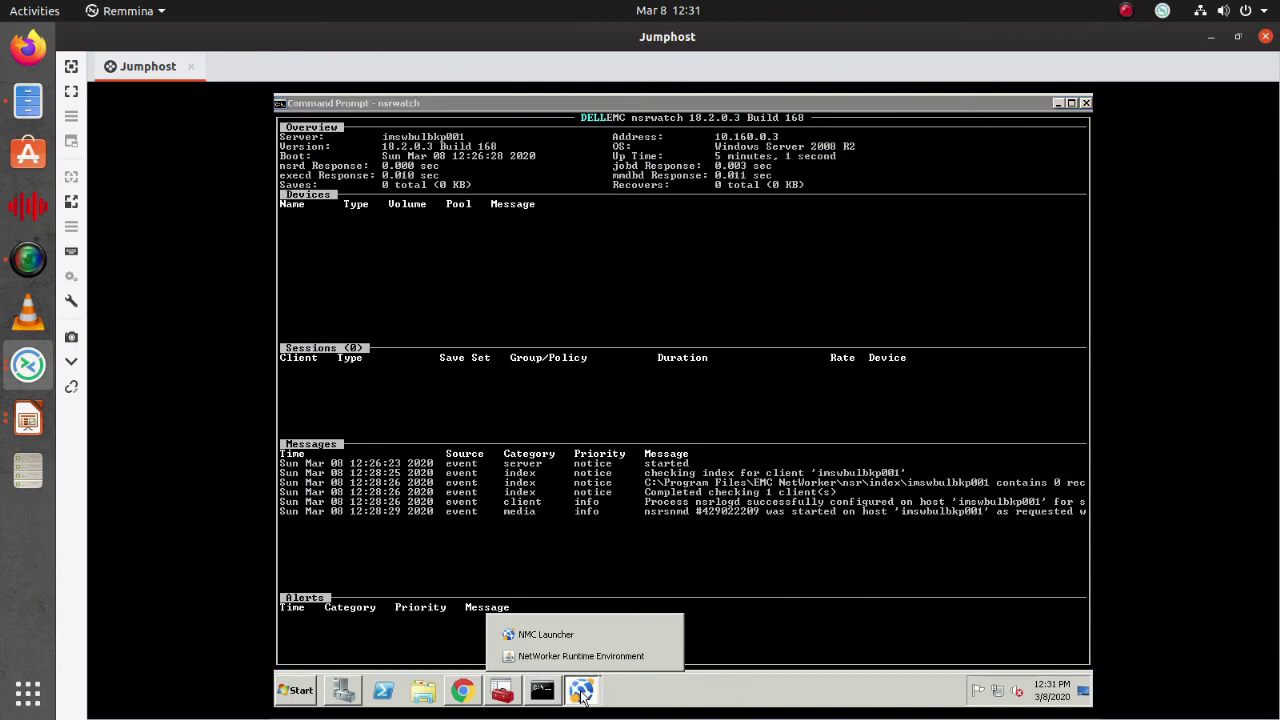
click(1128, 10)
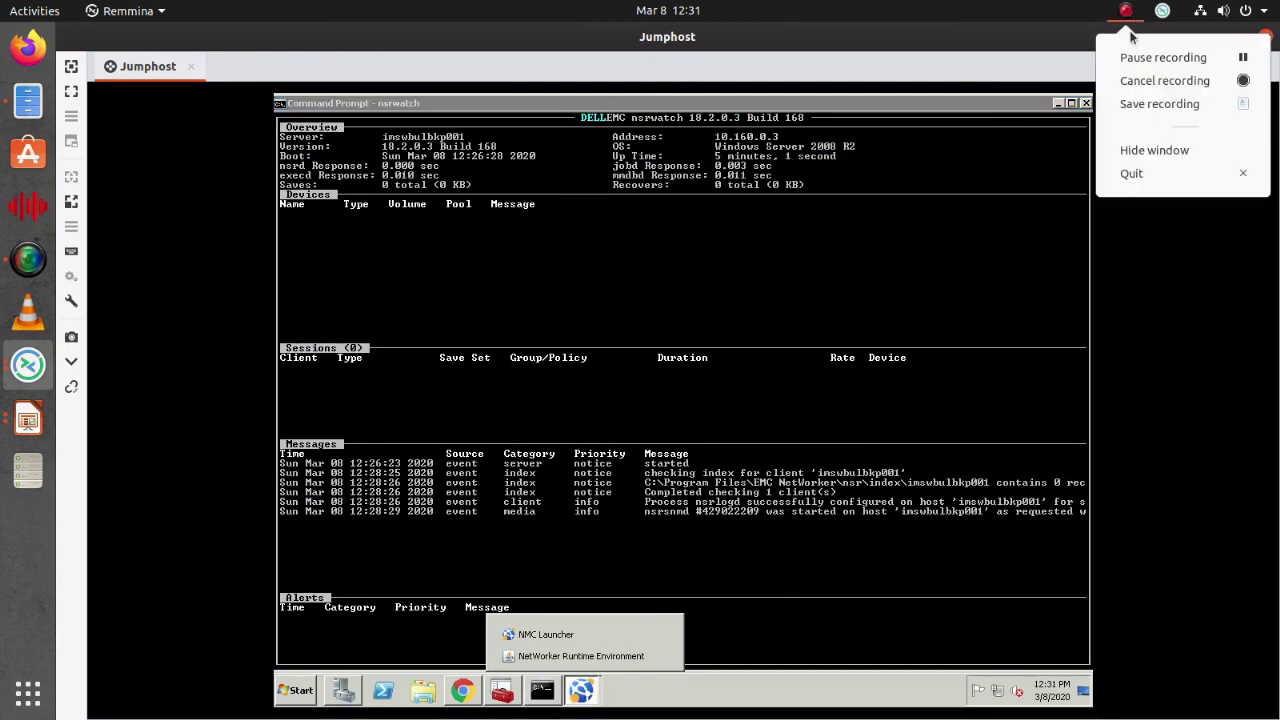
click(1101, 168)
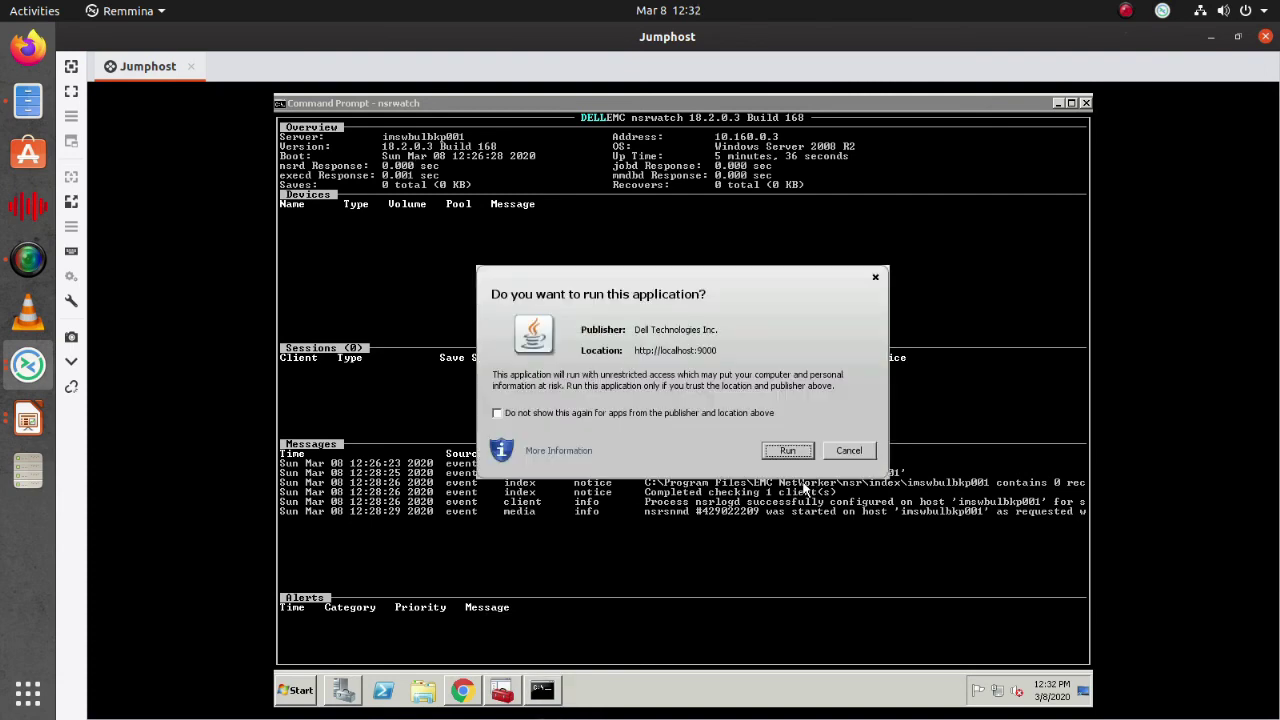
Let the NMC Java application run and log in as administrator with the account password
click(786, 451)
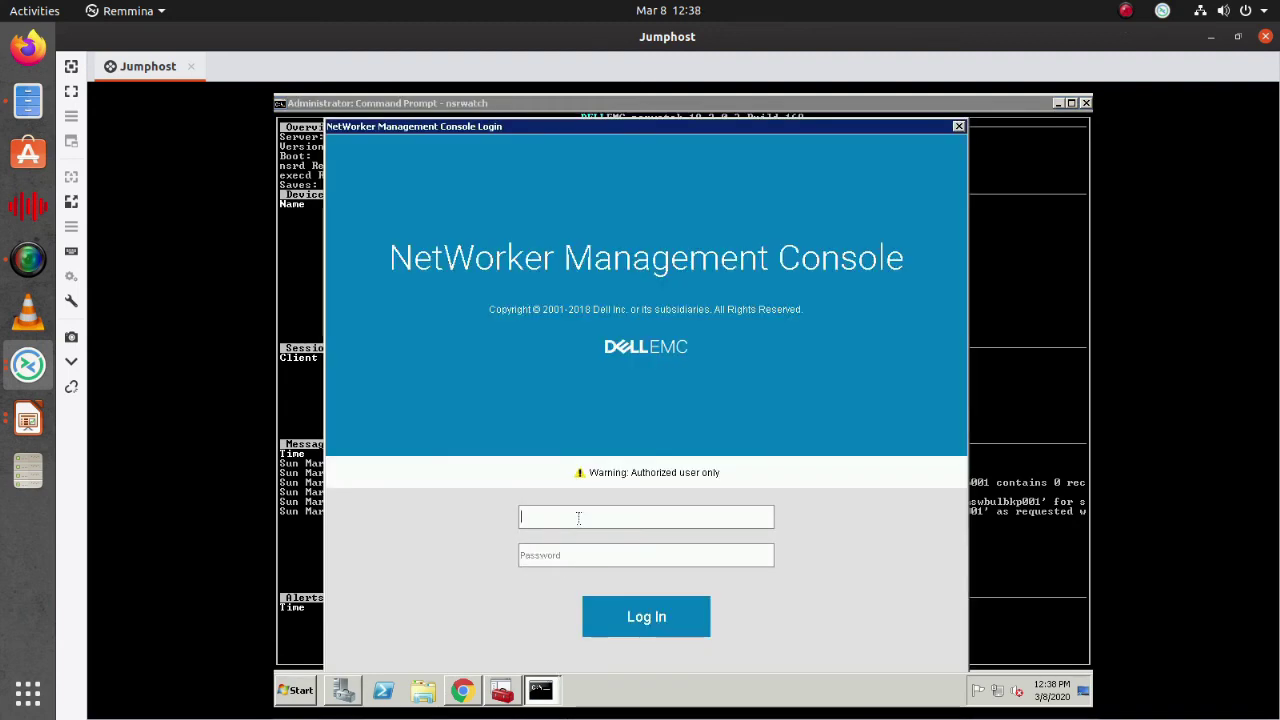
text(ministrator)
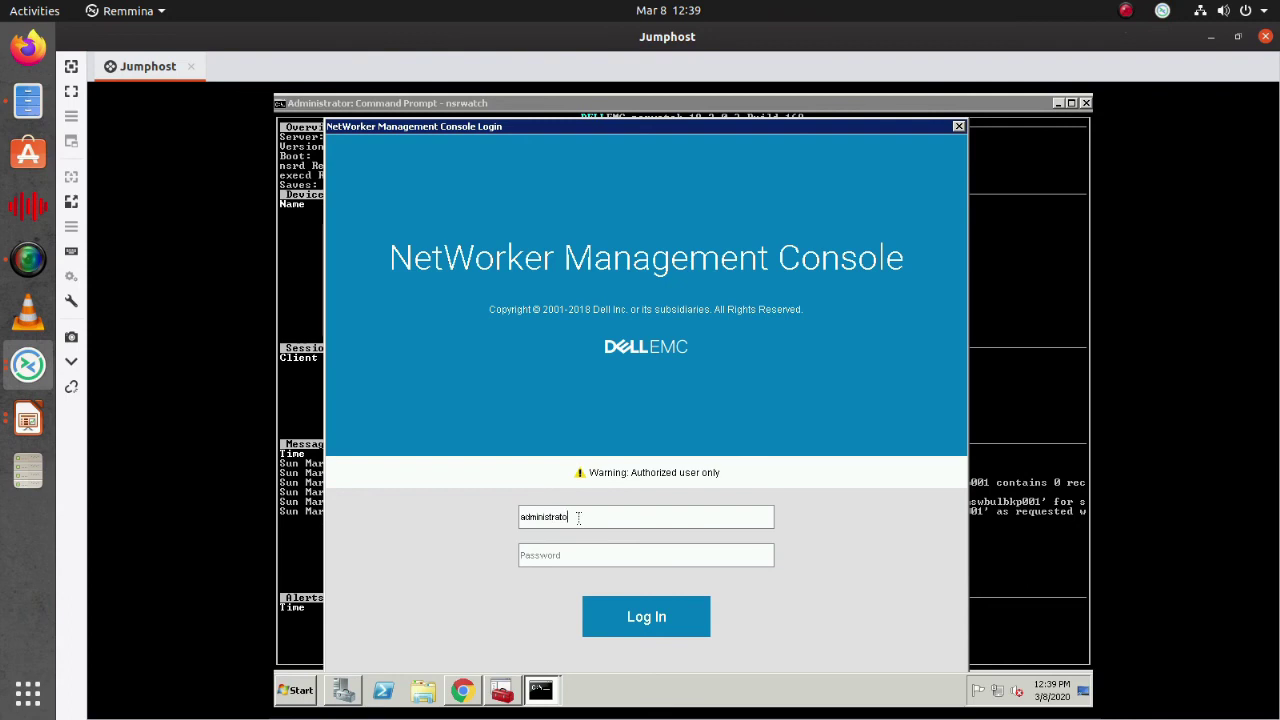
key(Tab)
text(••••••••••••)
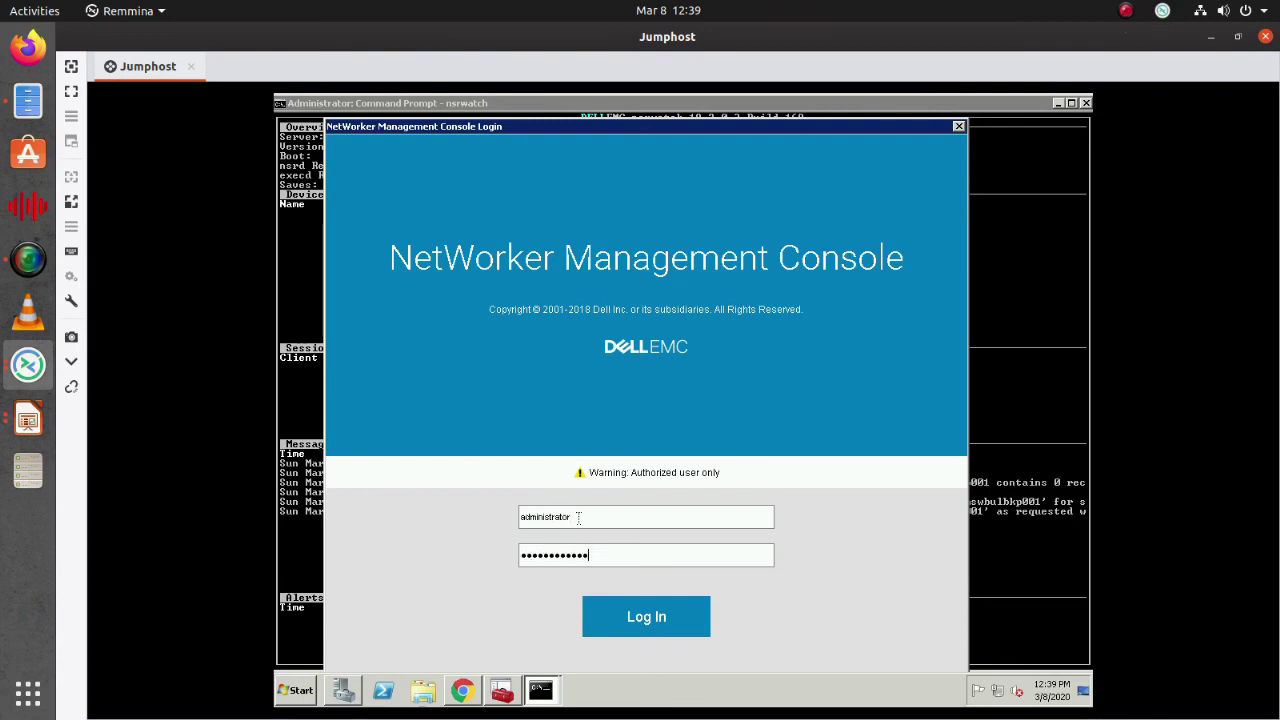
text(•)
key(Return)
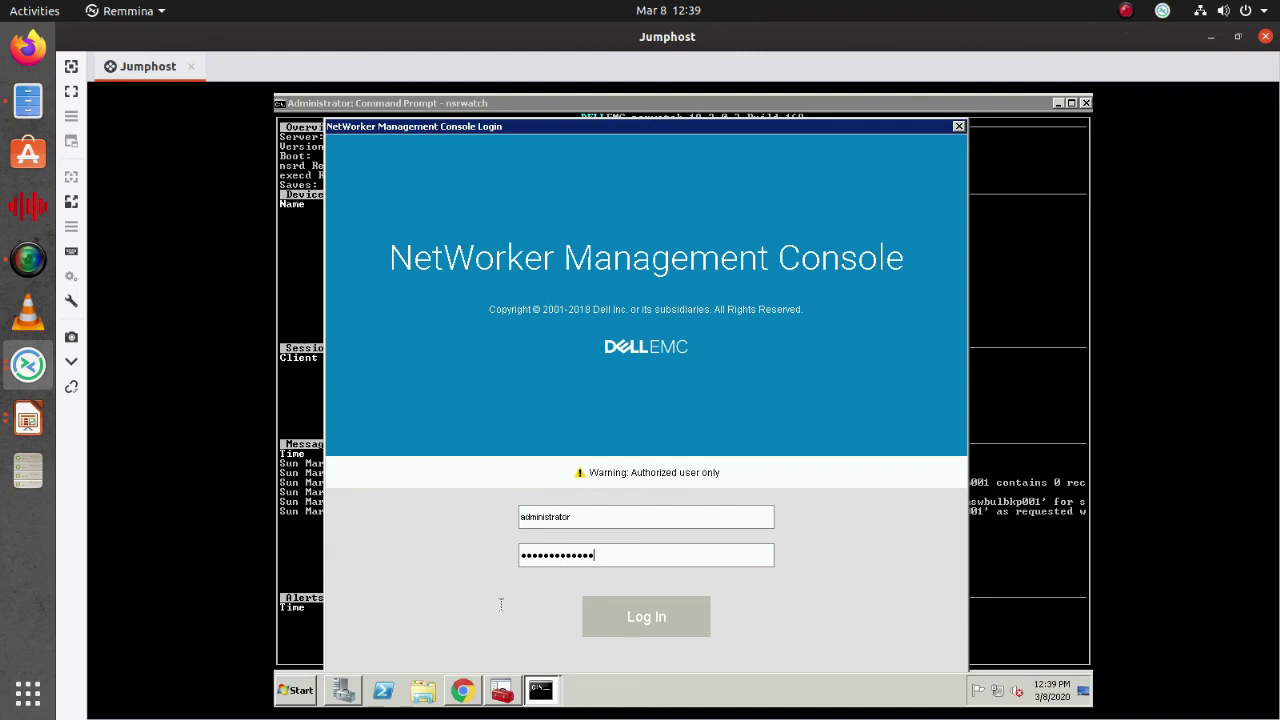
click(1127, 12)
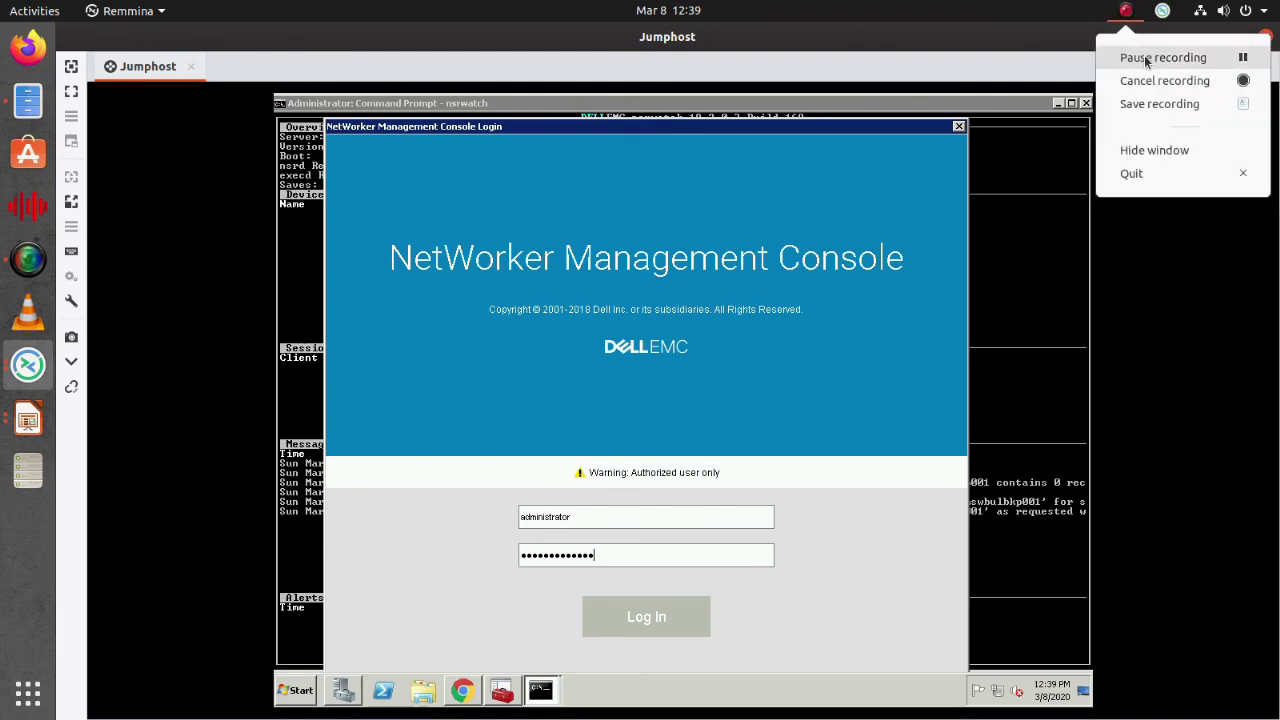
click(1146, 58)
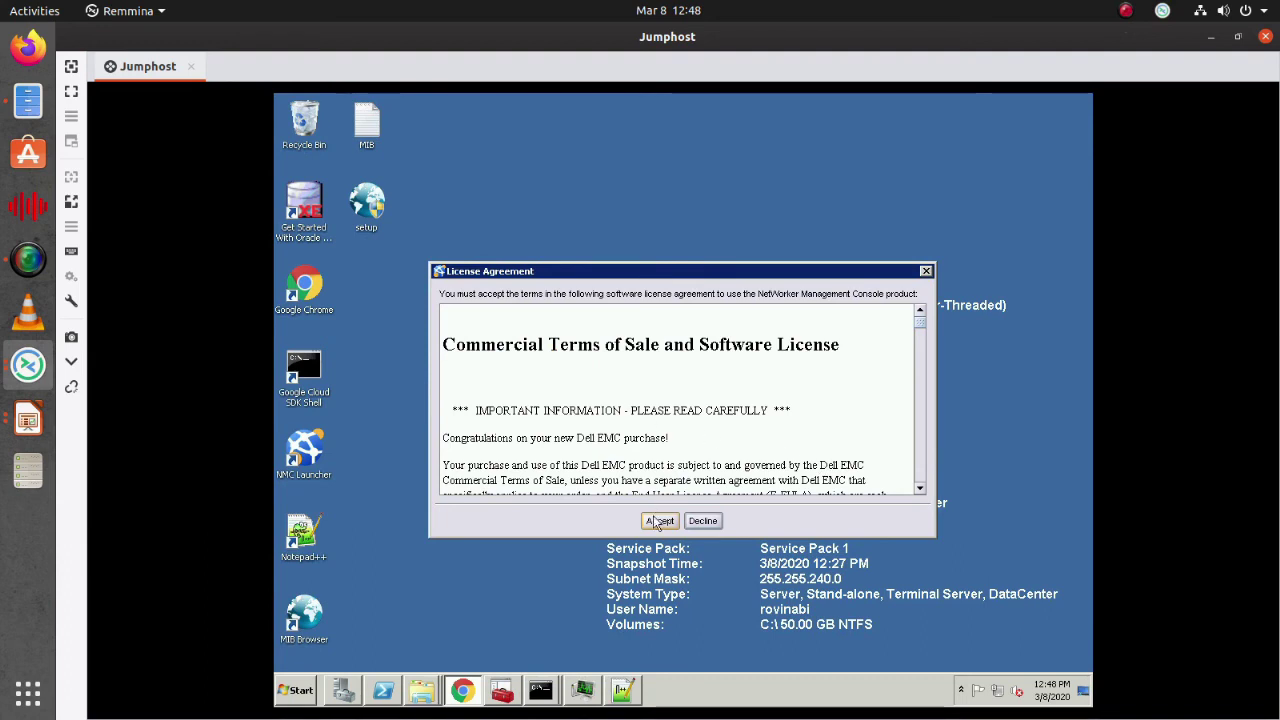
Accept the license agreement and move past the welcome page, keeping default service account settings
scroll(714, 385, down, 3)
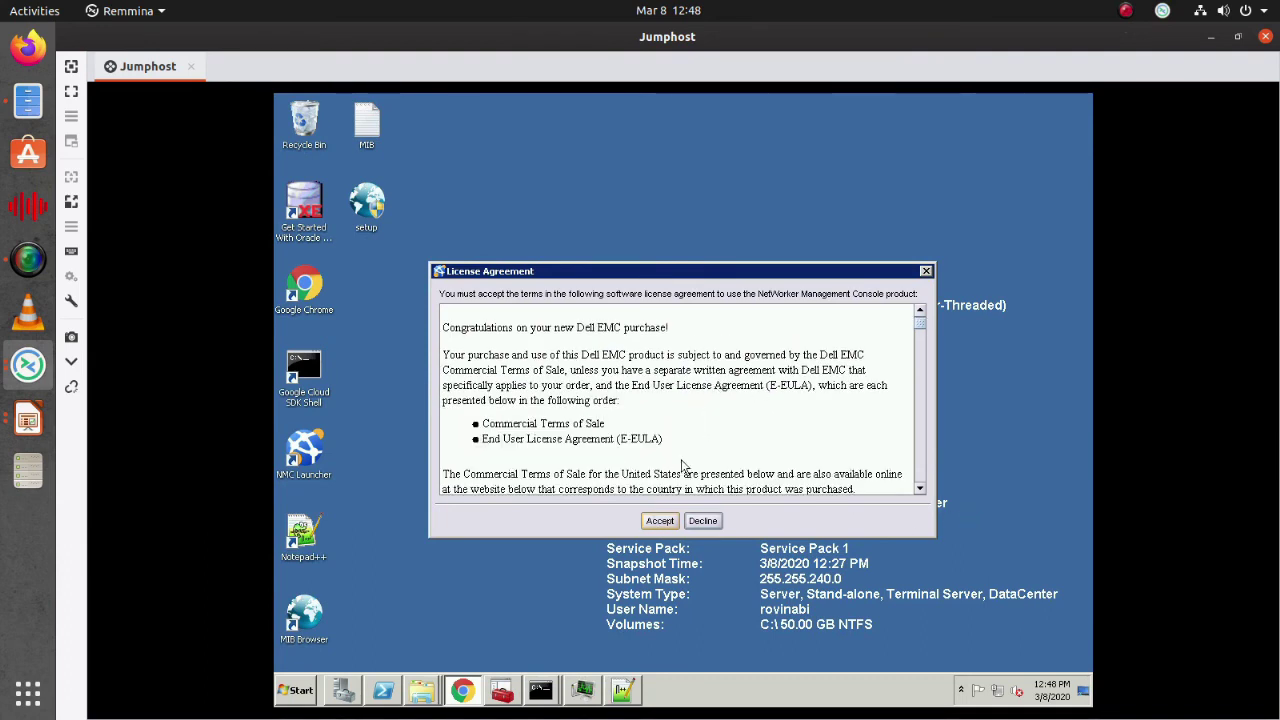
click(660, 521)
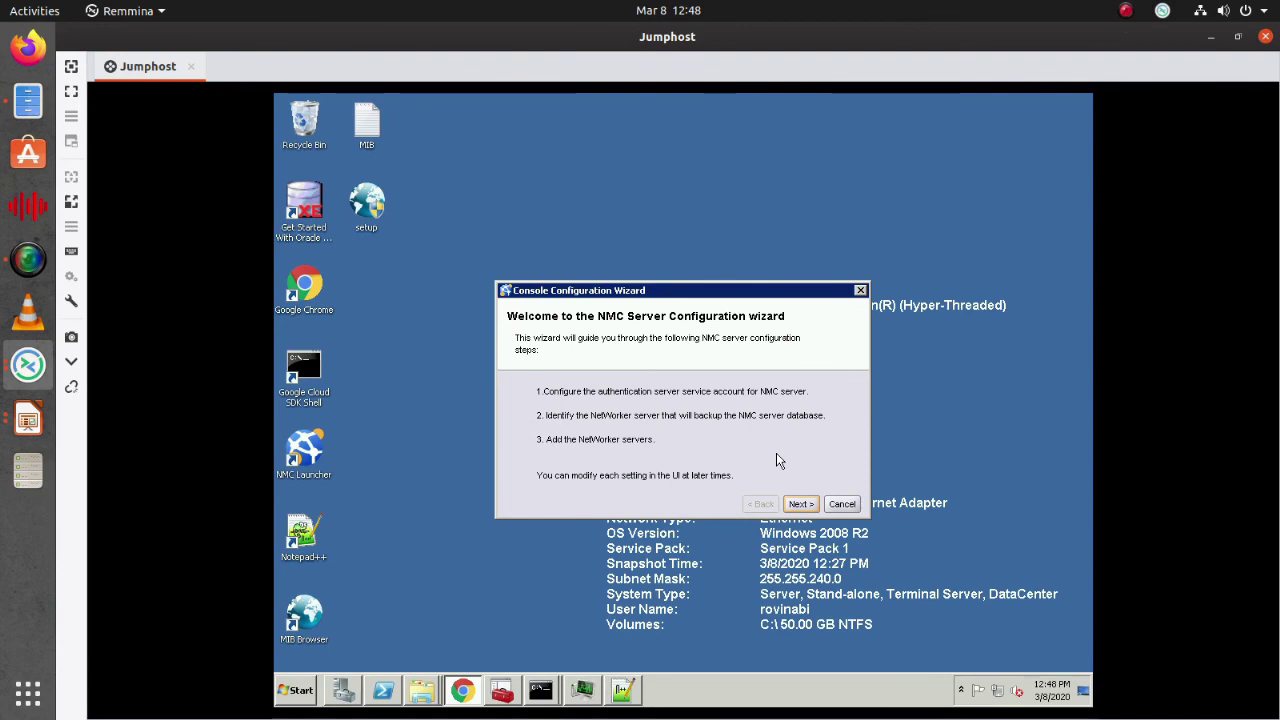
click(799, 504)
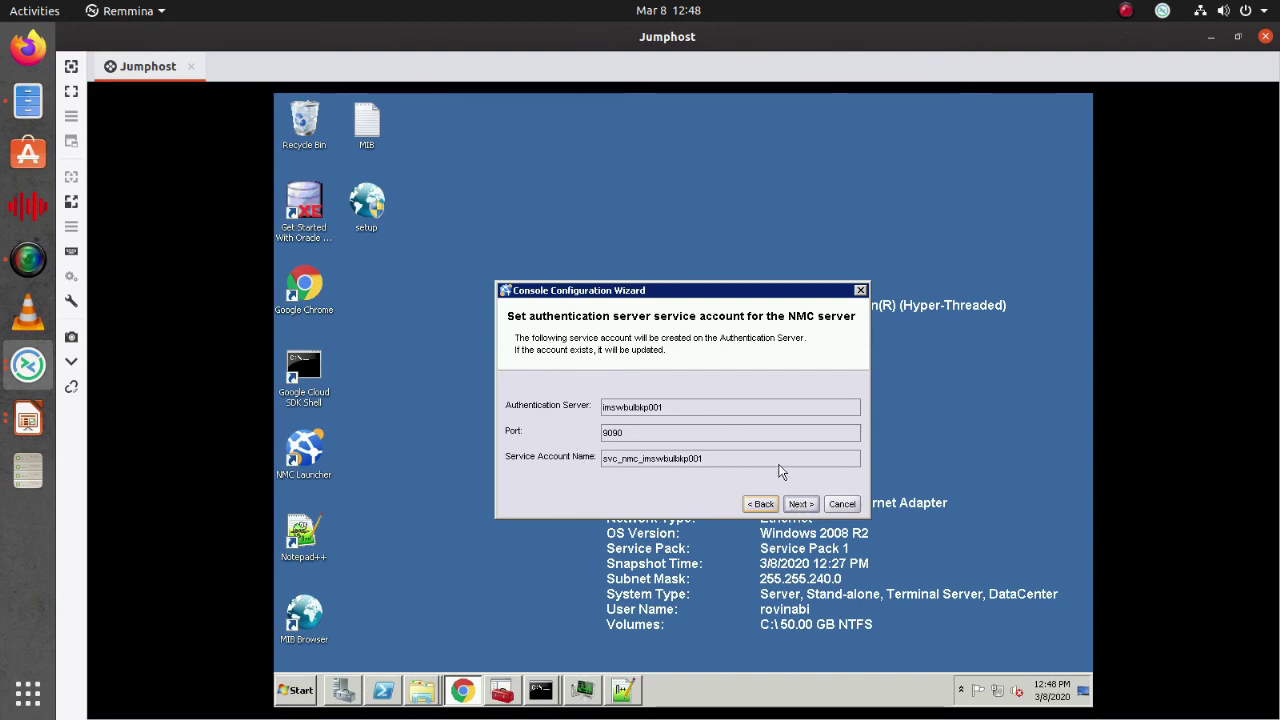
click(801, 504)
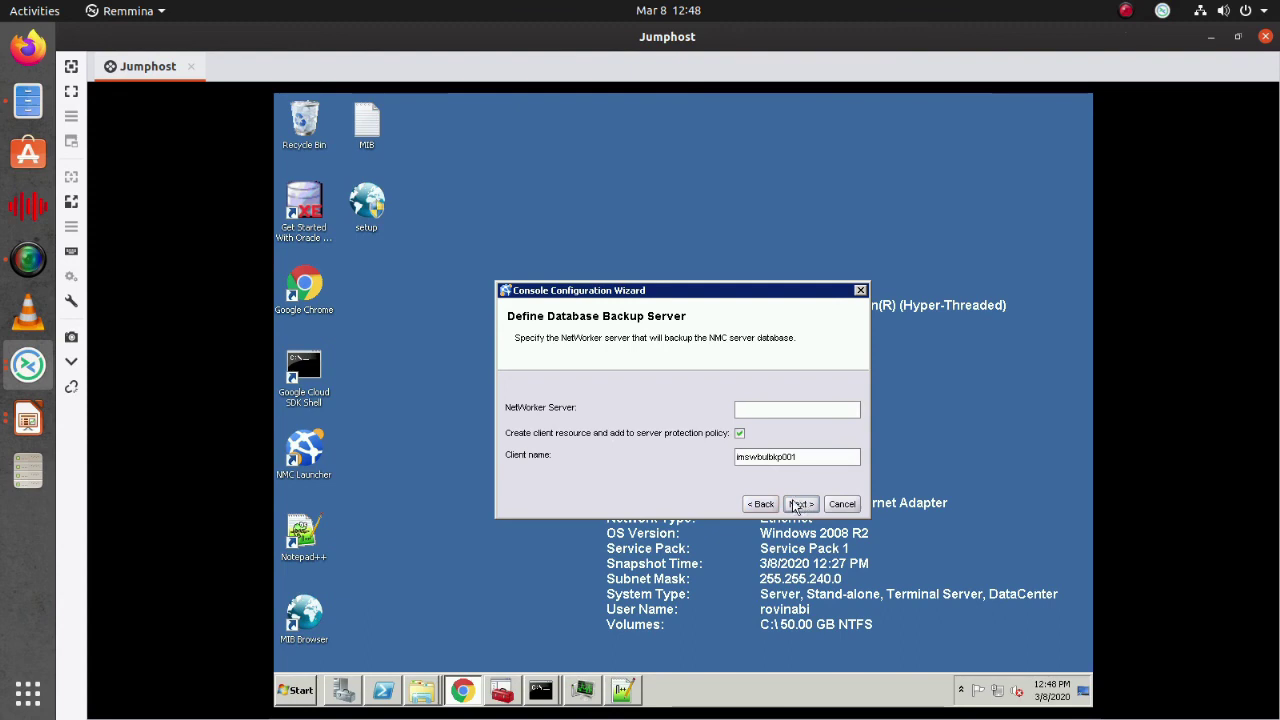
Set imswbulbkp001 as the NetWorker Server and managed server, then finish the wizard
drag(738, 457, 793, 459)
click(799, 455)
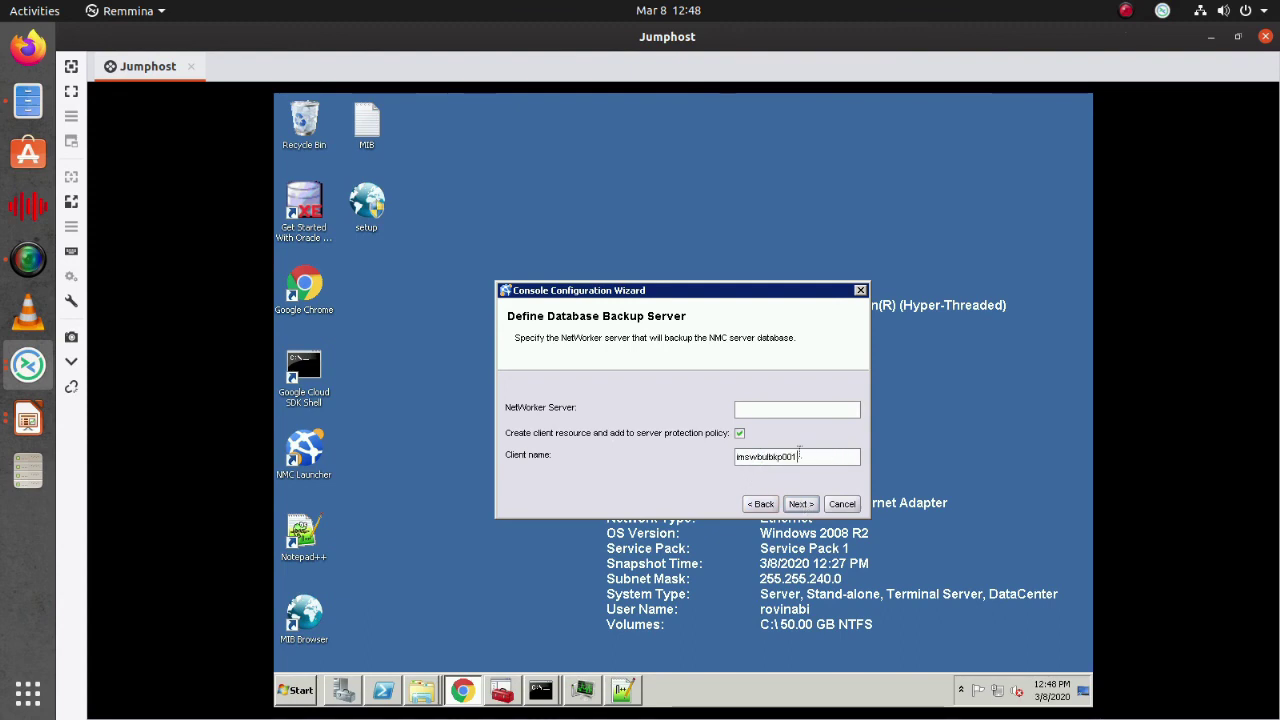
double_click(799, 455)
key(ctrl+c)
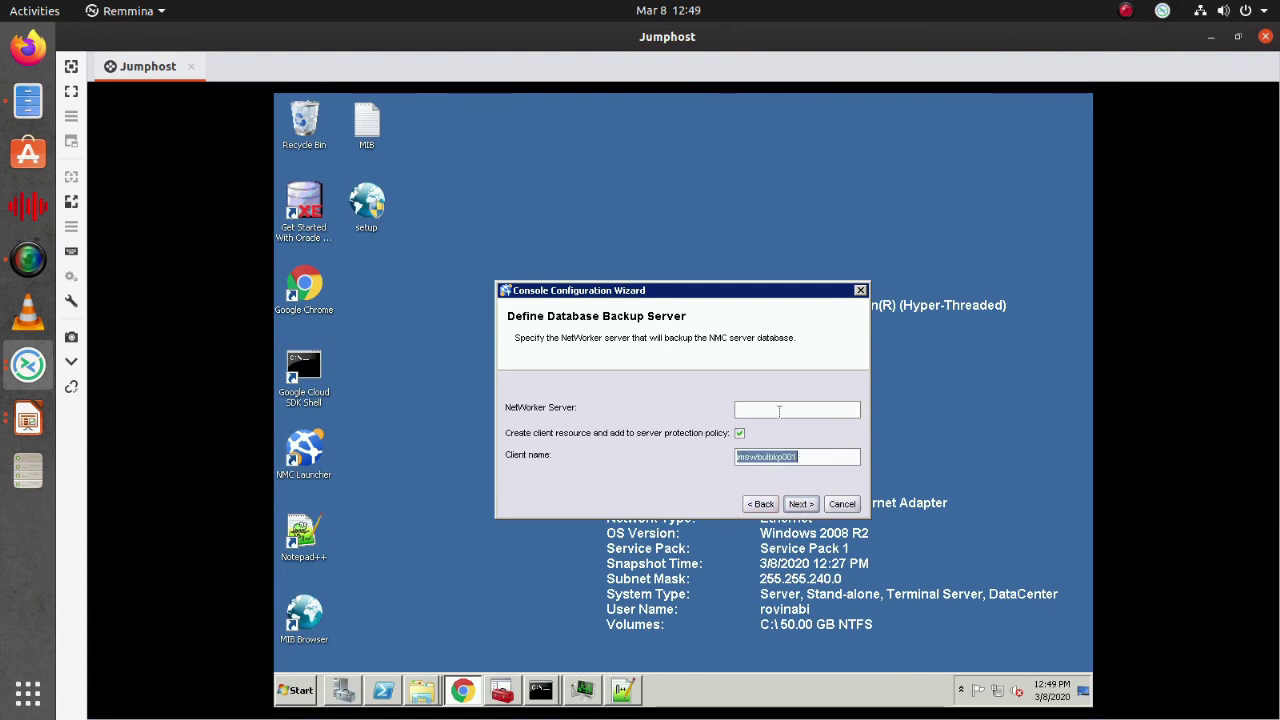
click(782, 410)
key(ctrl+v)
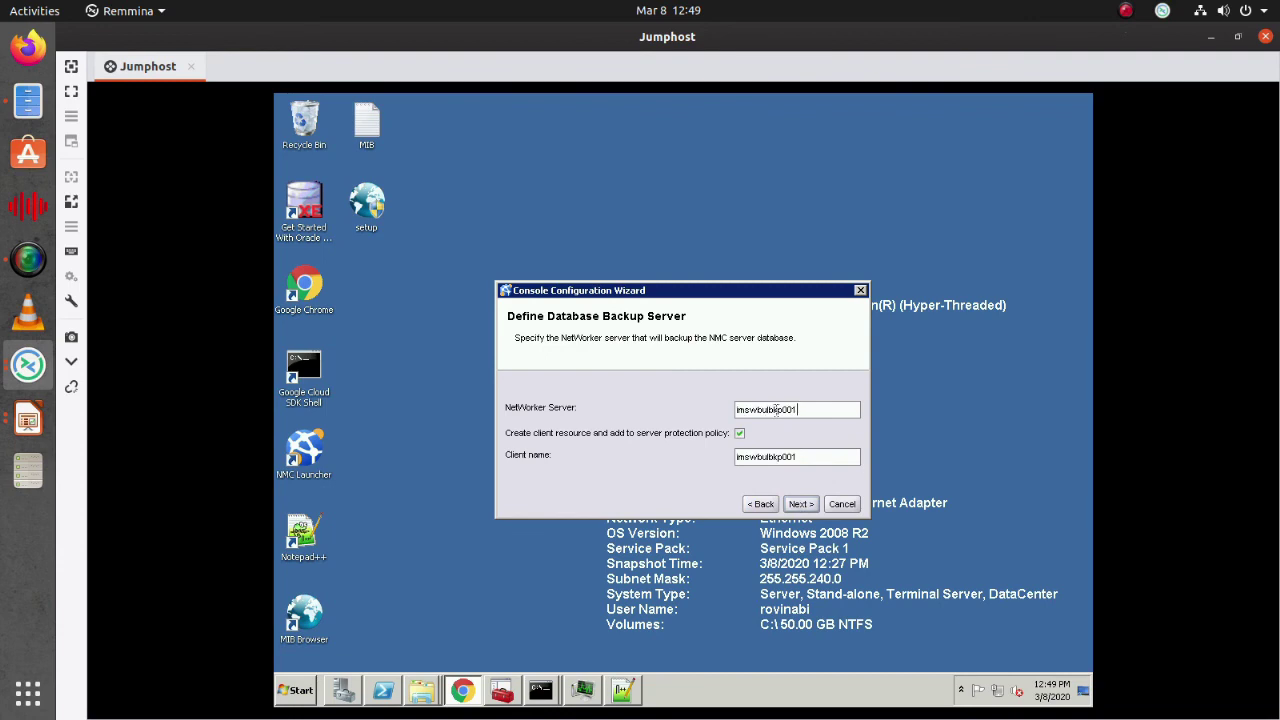
click(800, 504)
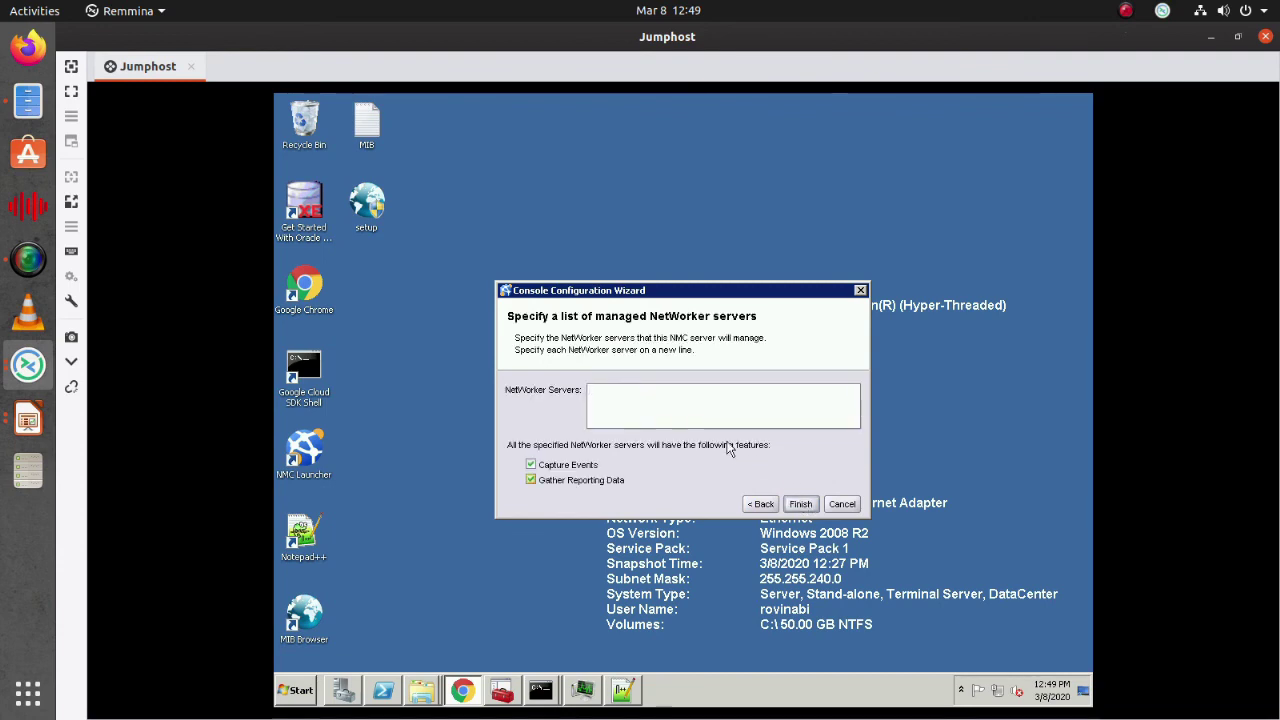
key(ctrl+v)
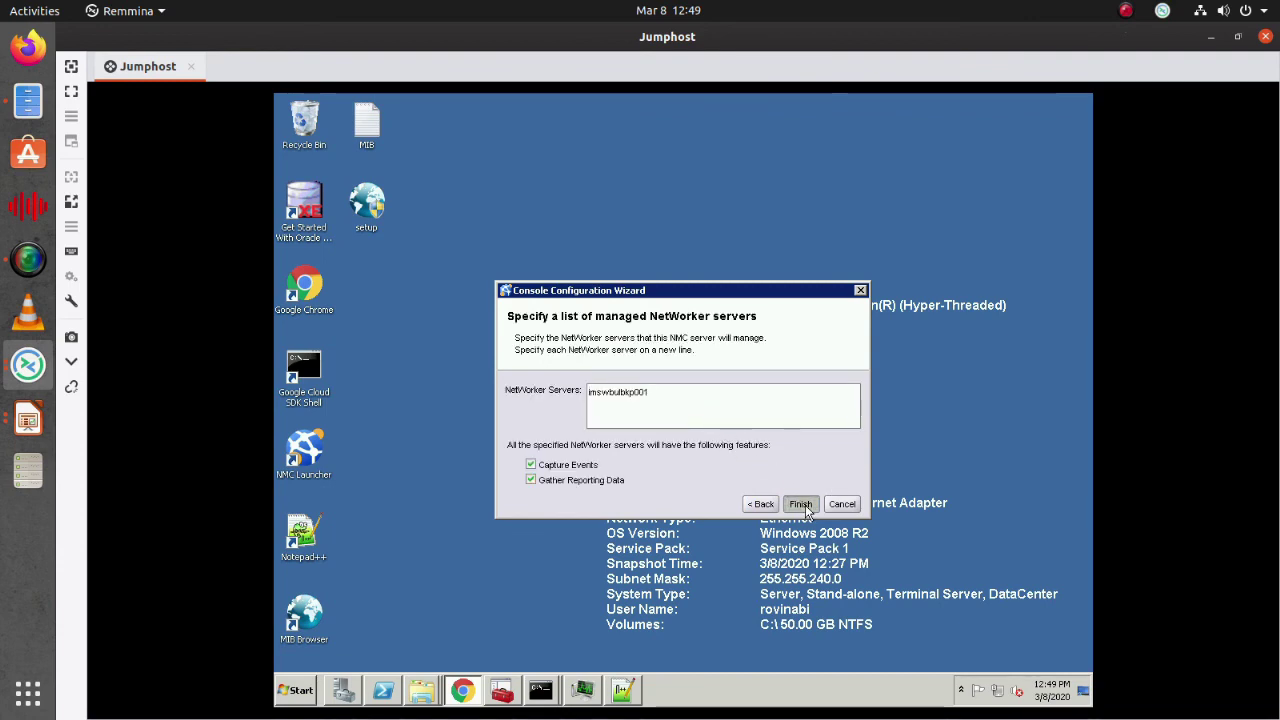
click(803, 505)
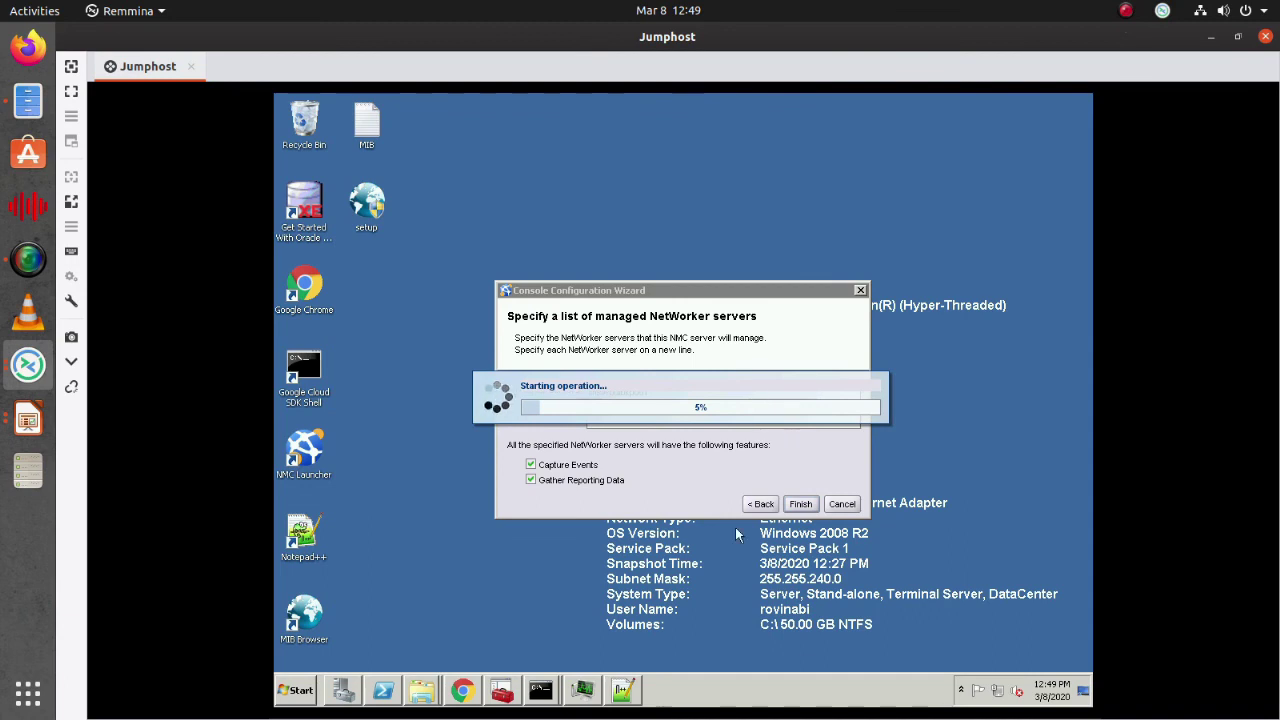
Launch NetWorker Administration for server imswbulbkp001 and maximize its window
click(1127, 14)
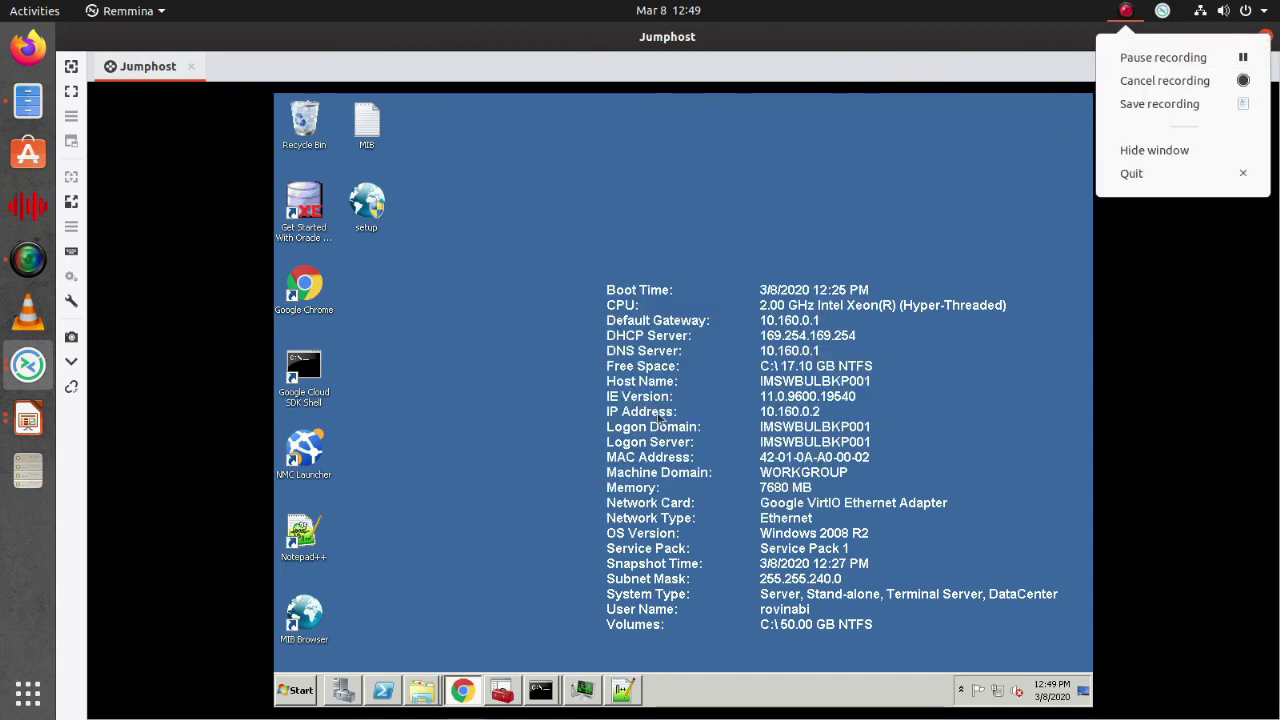
key(Escape)
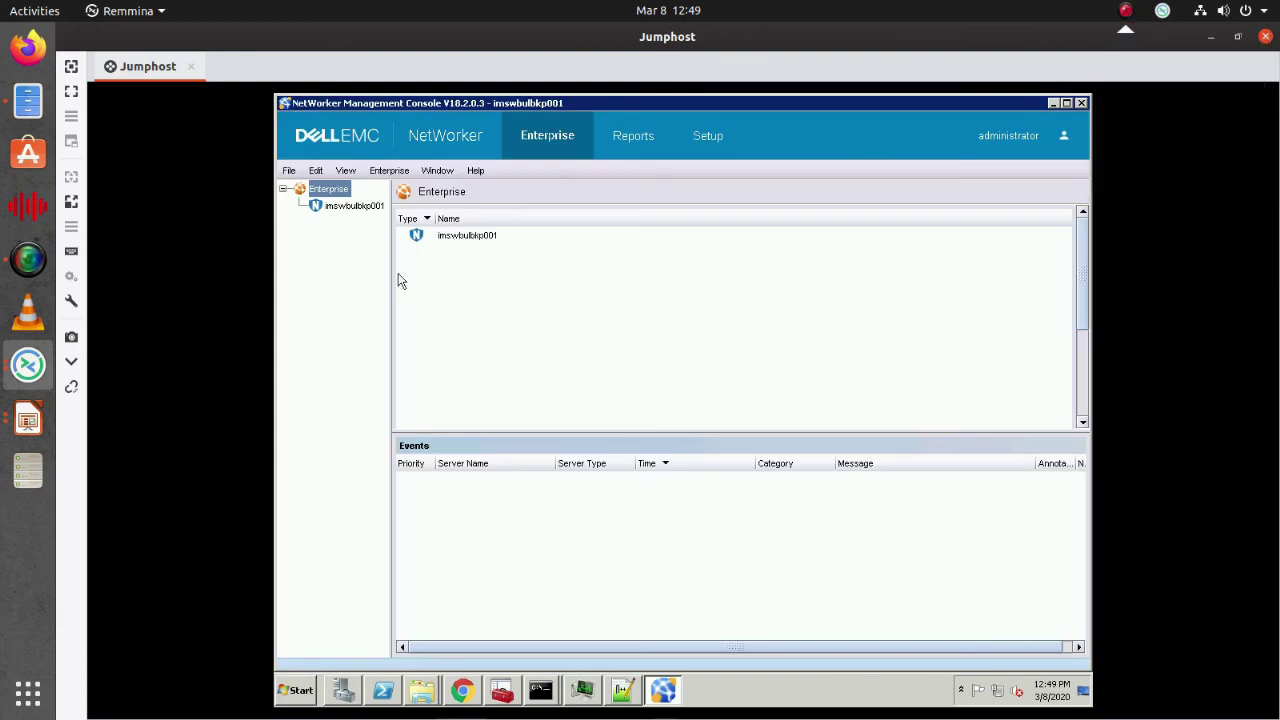
click(352, 207)
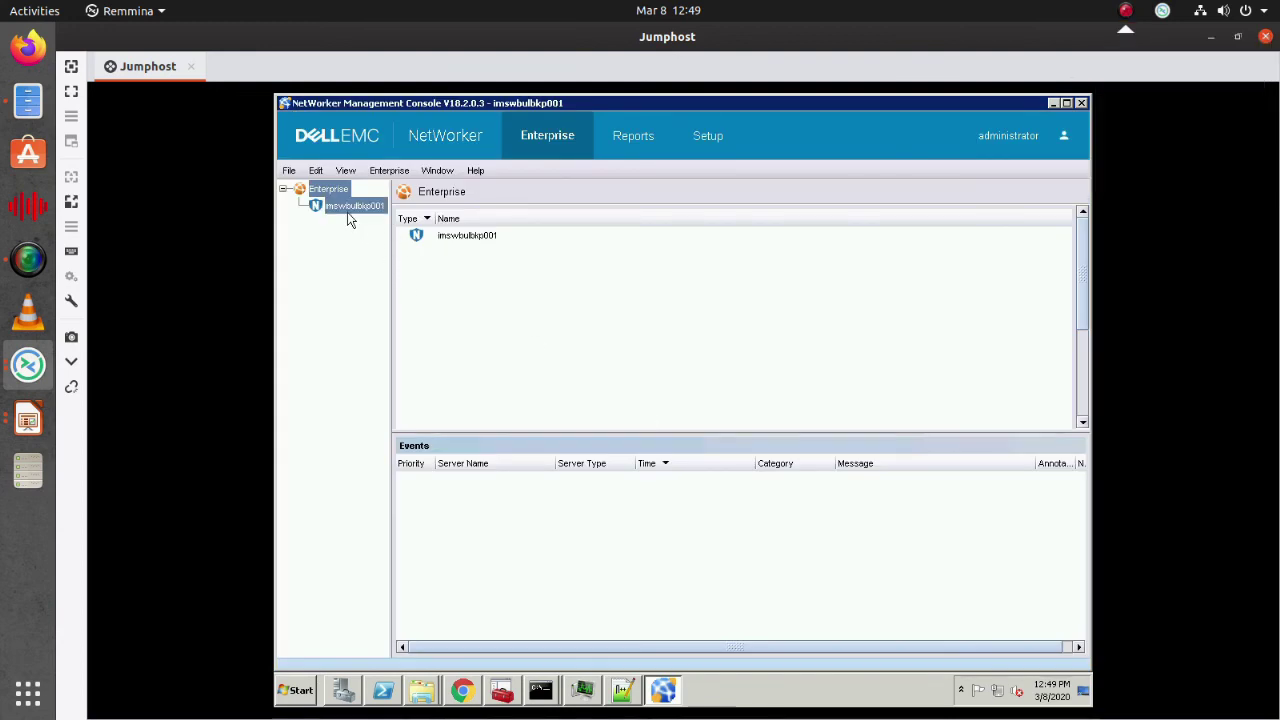
click(480, 330)
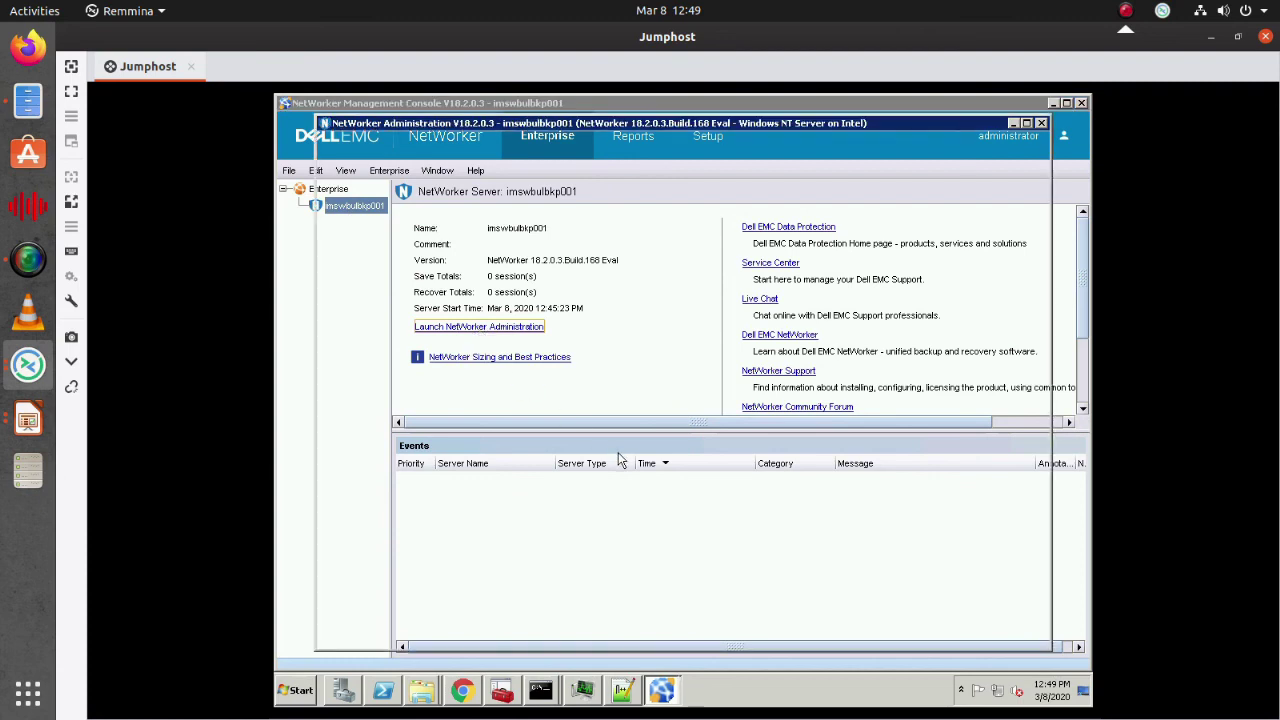
click(1027, 125)
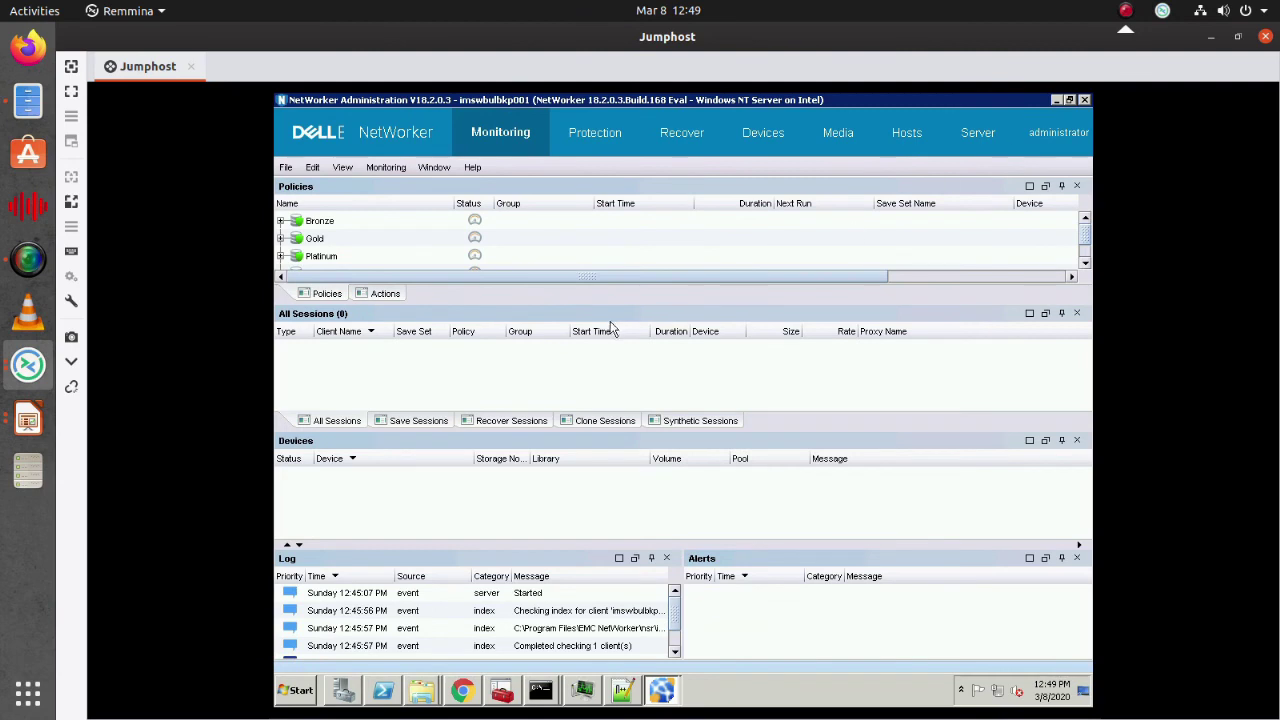